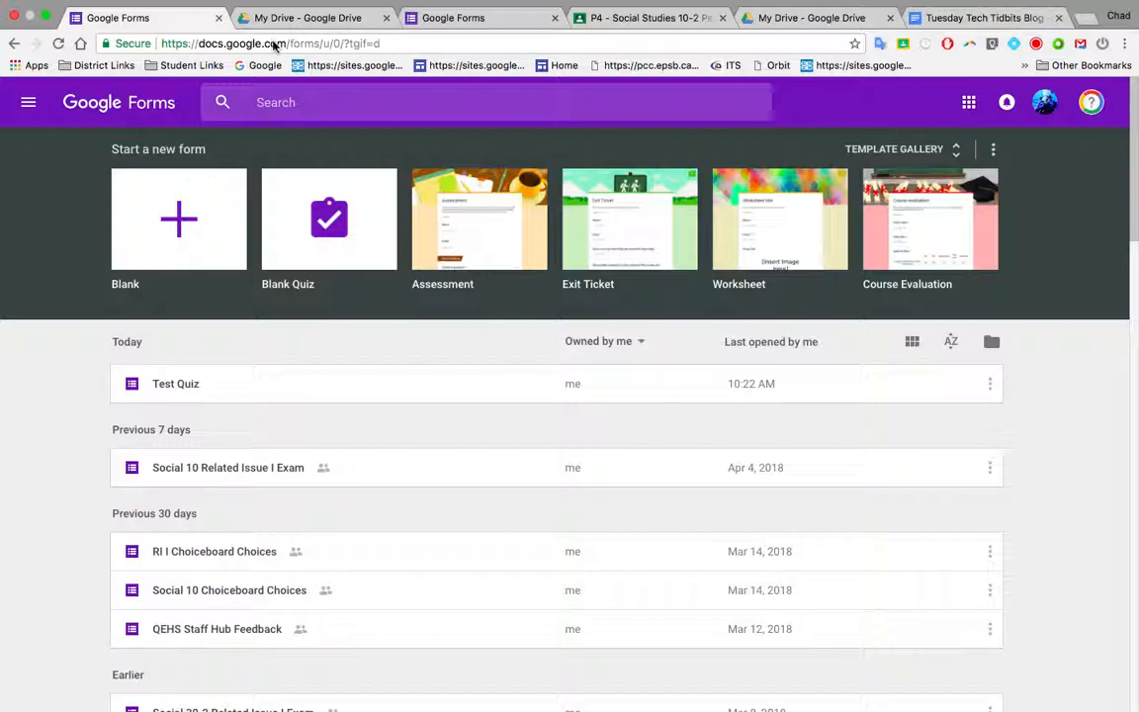
- Open Google Forms by going to forms.google.com
{"action": "left_click", "coordinate": [269, 46]}
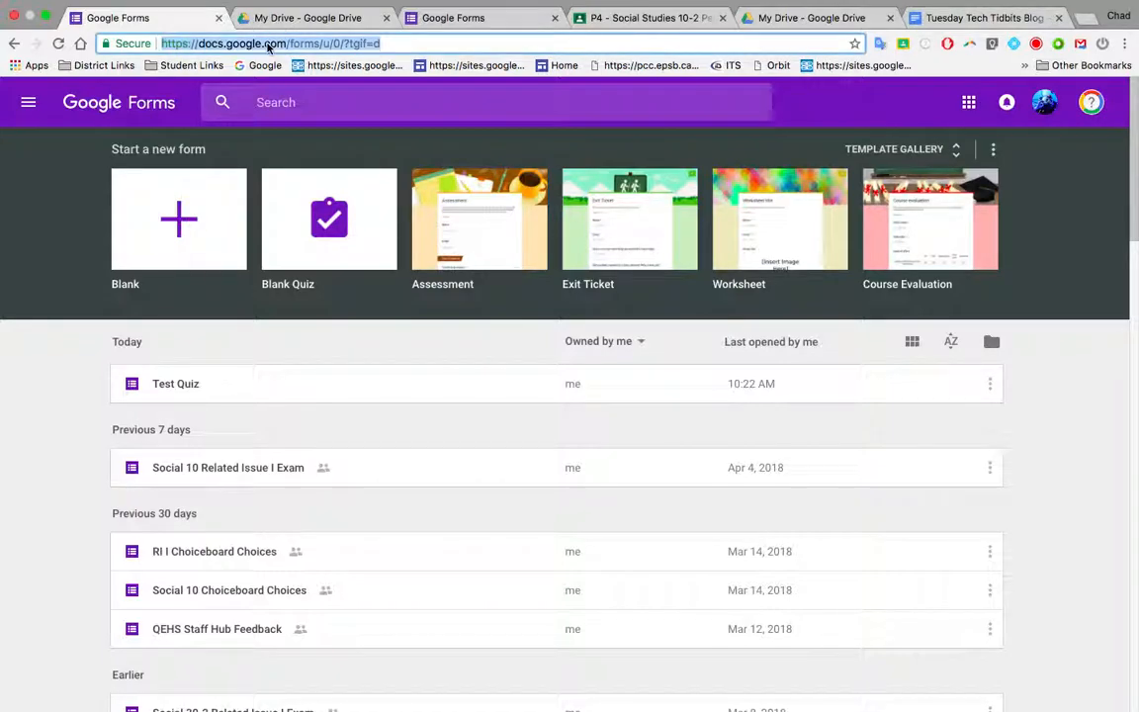
{"action": "type", "text": "forms.goog"}
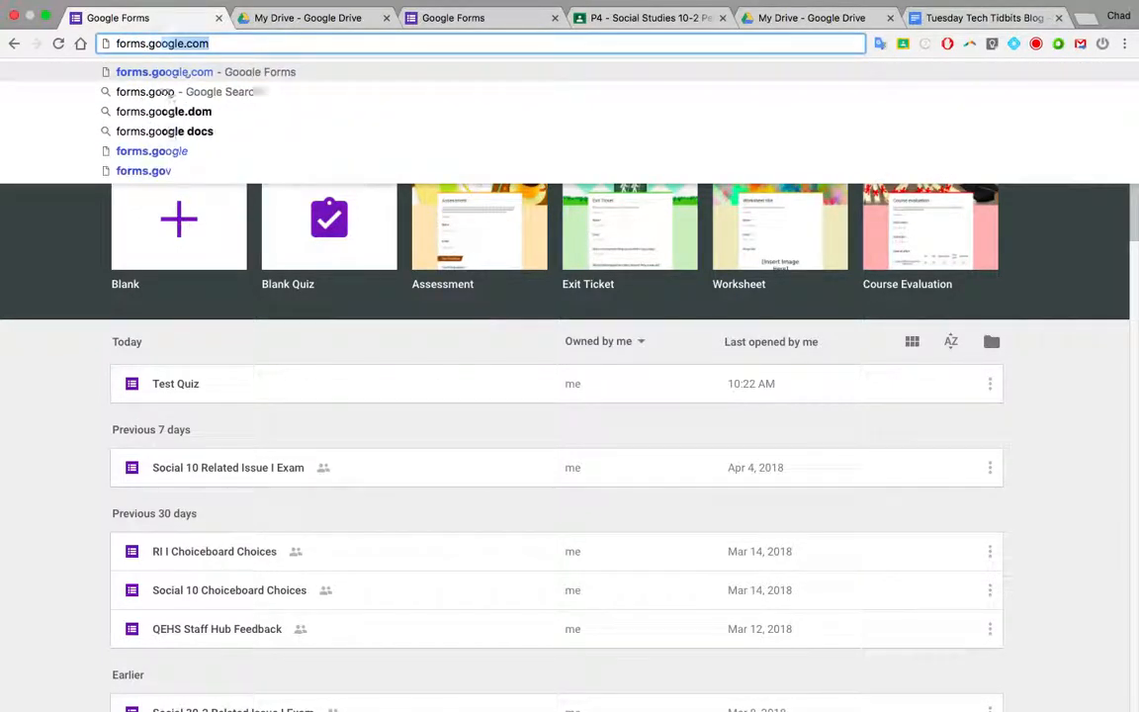
{"action": "type", "text": "le.com"}
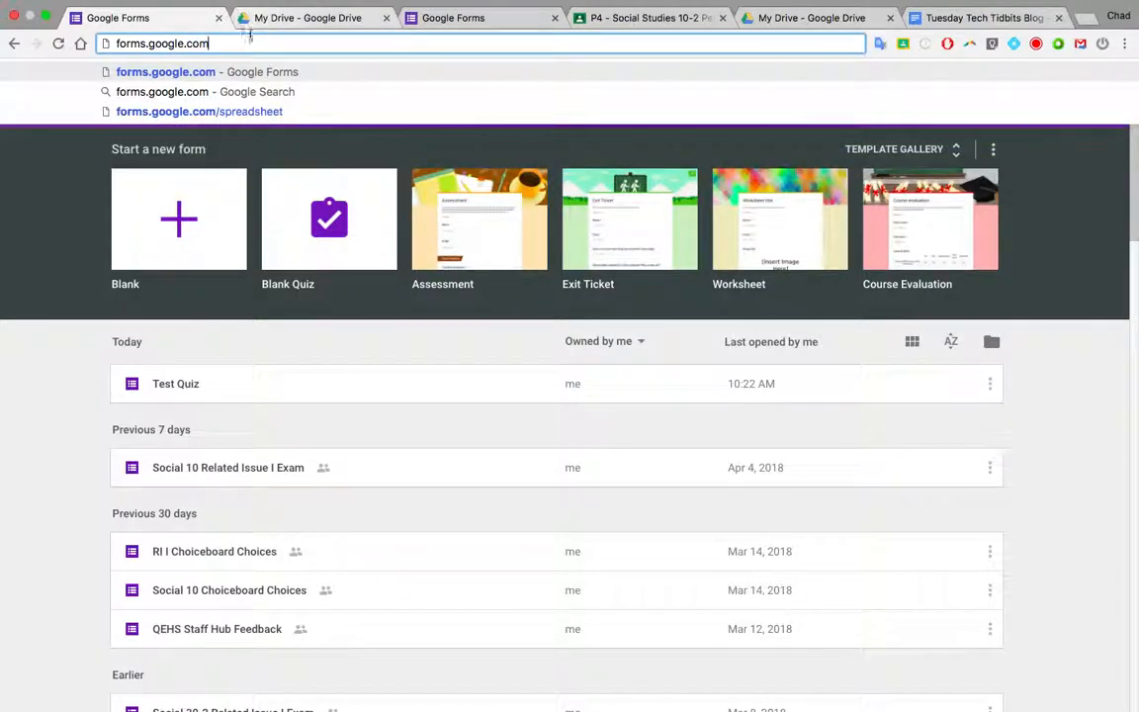
{"action": "key", "text": "Return"}
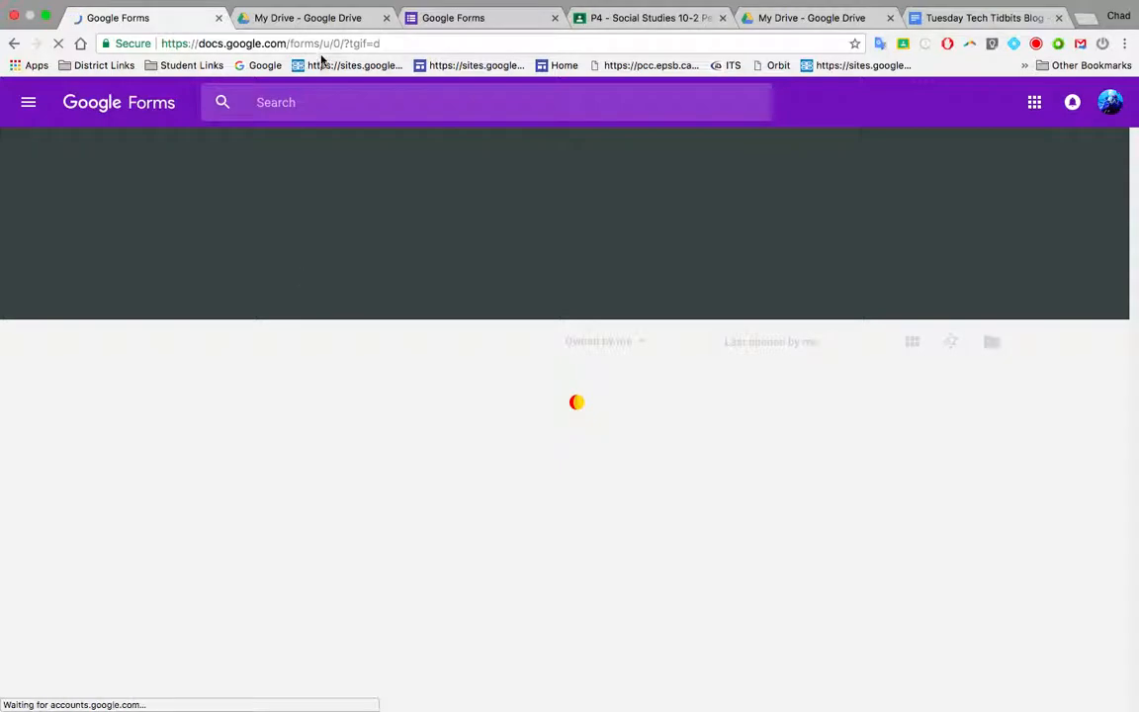
- Switch to Google Drive and open Google Forms from its full list of Google apps
{"action": "left_click", "coordinate": [316, 20]}
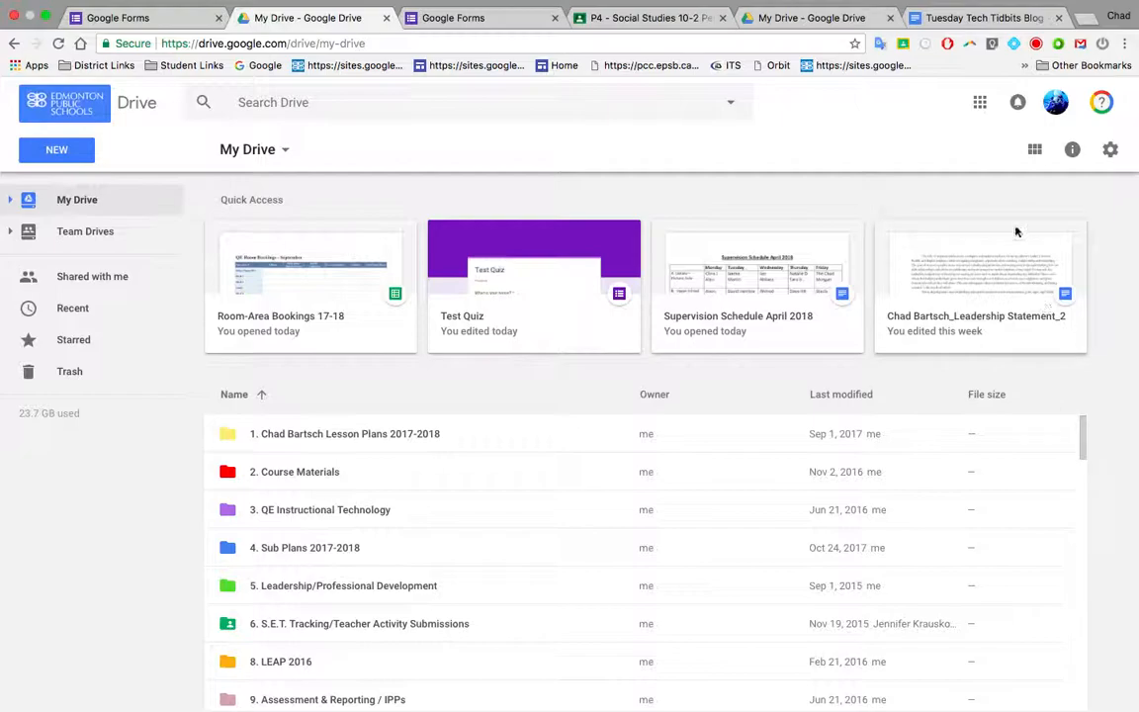
{"action": "left_click", "coordinate": [979, 103]}
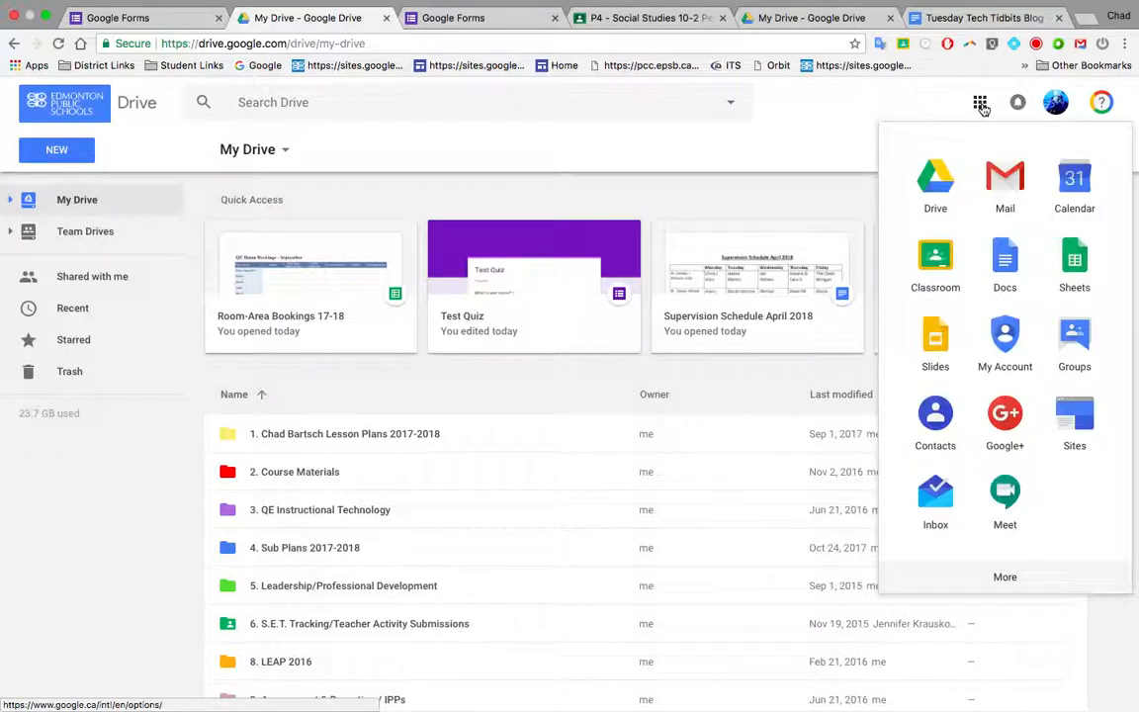
{"action": "left_click", "coordinate": [1019, 577]}
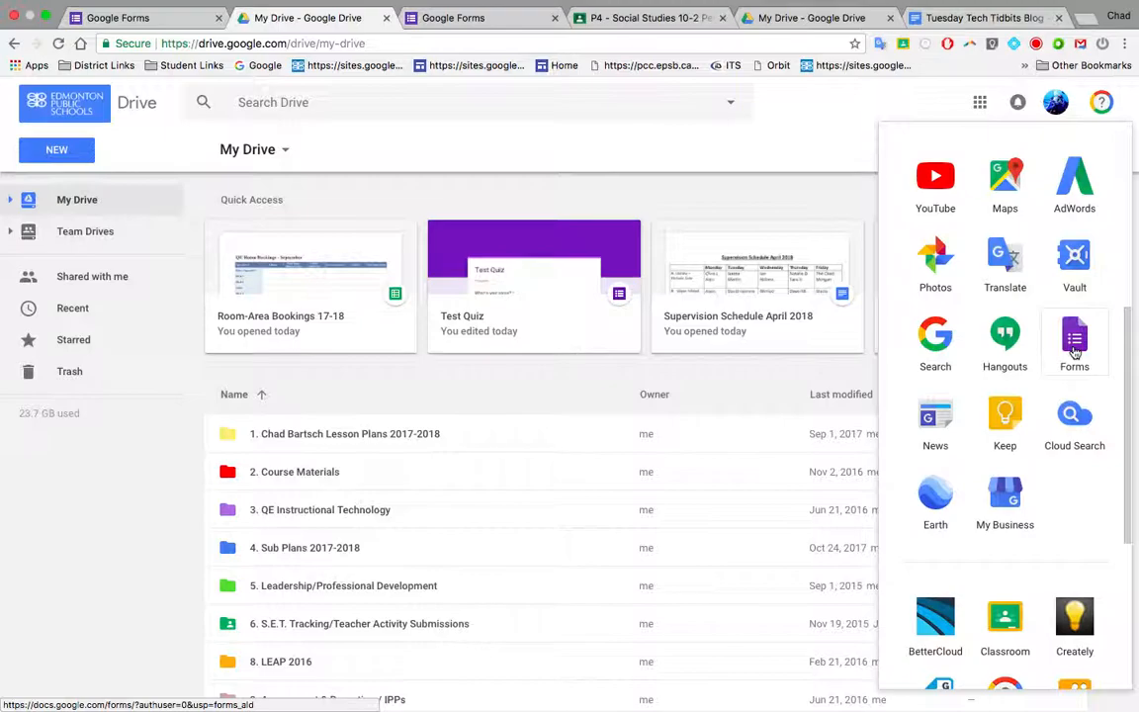
{"action": "left_click", "coordinate": [1074, 341]}
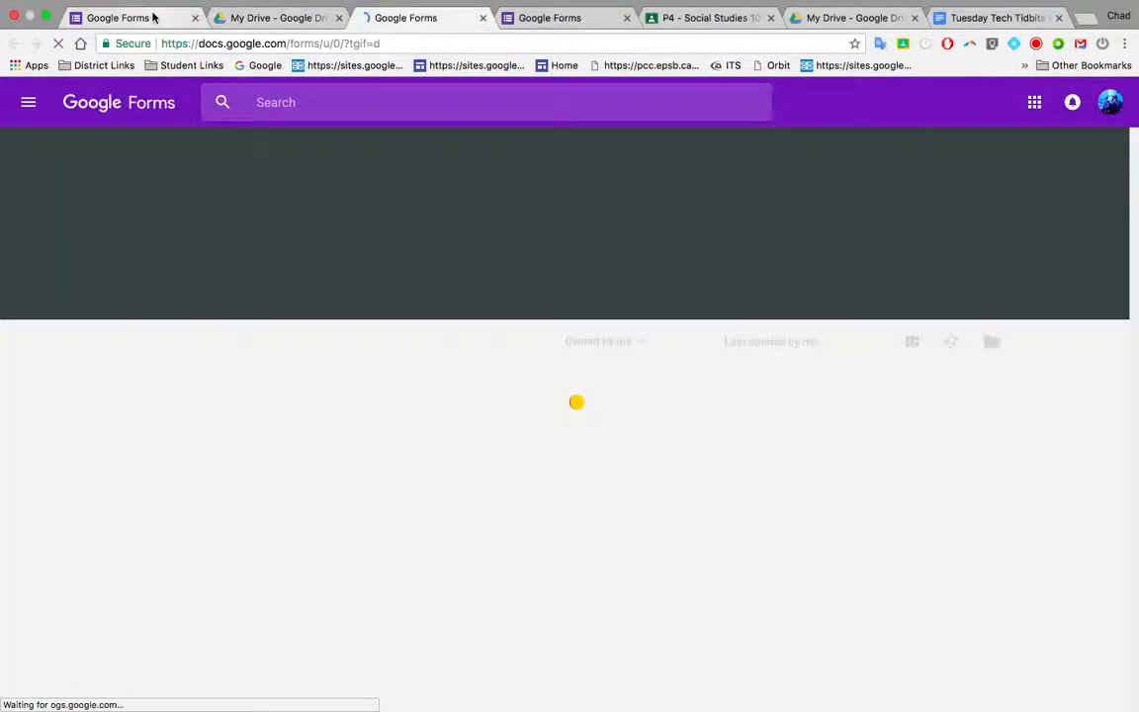
- Return to the first Google Forms home page and create a new blank quiz
{"action": "left_click", "coordinate": [149, 17]}
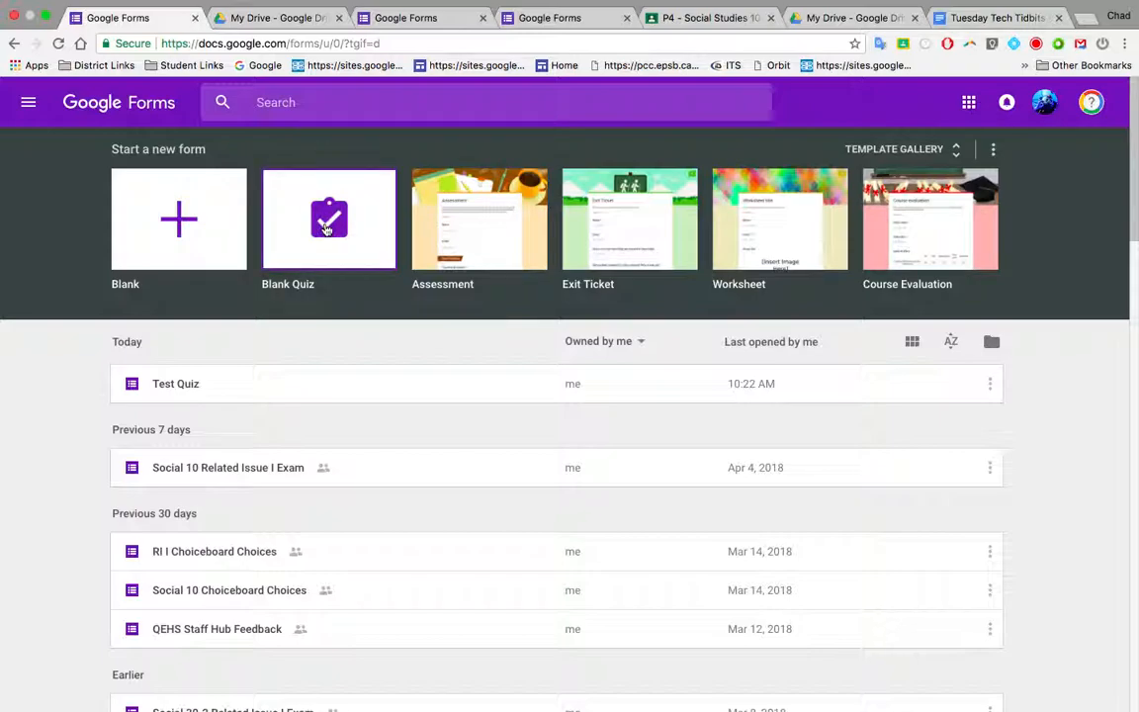
{"action": "left_click", "coordinate": [327, 228]}
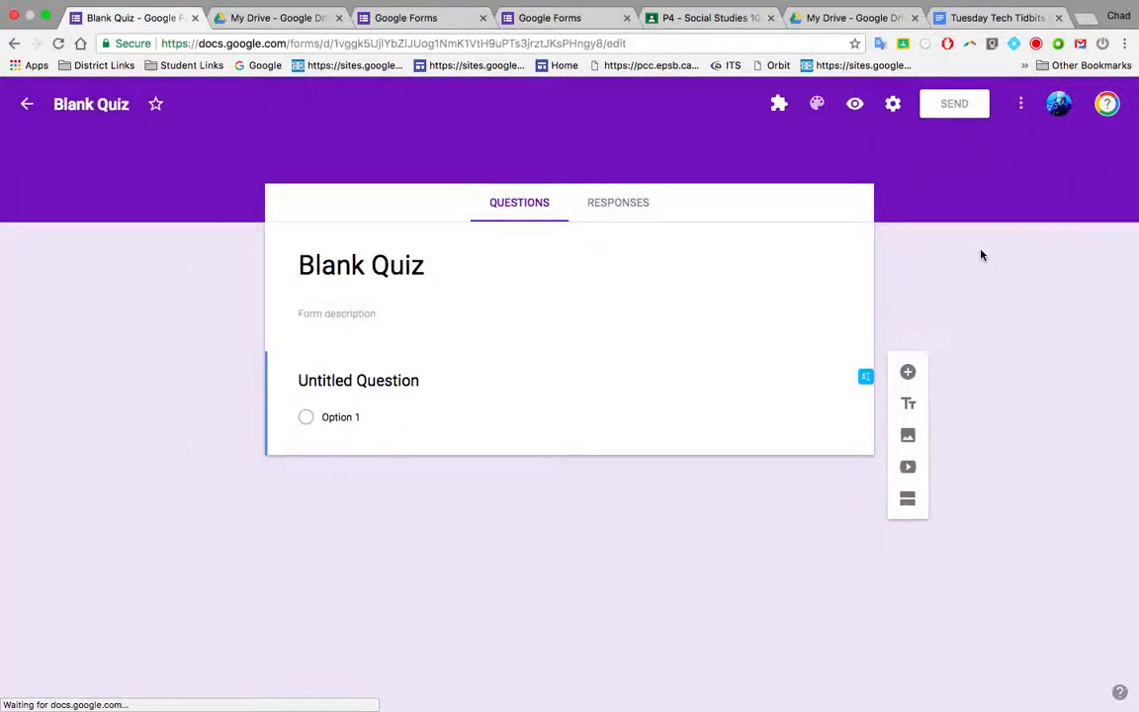
- In the quiz settings, release grades immediately after each submission and toggle whether respondents can see correct answers
{"action": "left_click", "coordinate": [893, 105]}
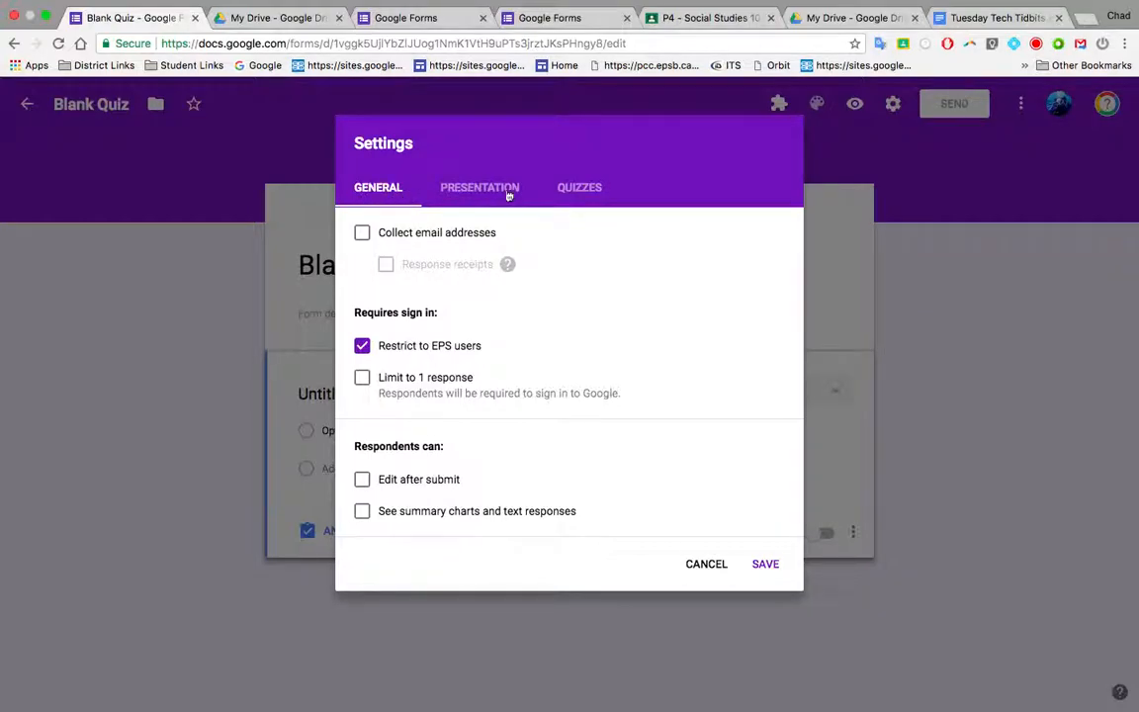
{"action": "left_click", "coordinate": [583, 188]}
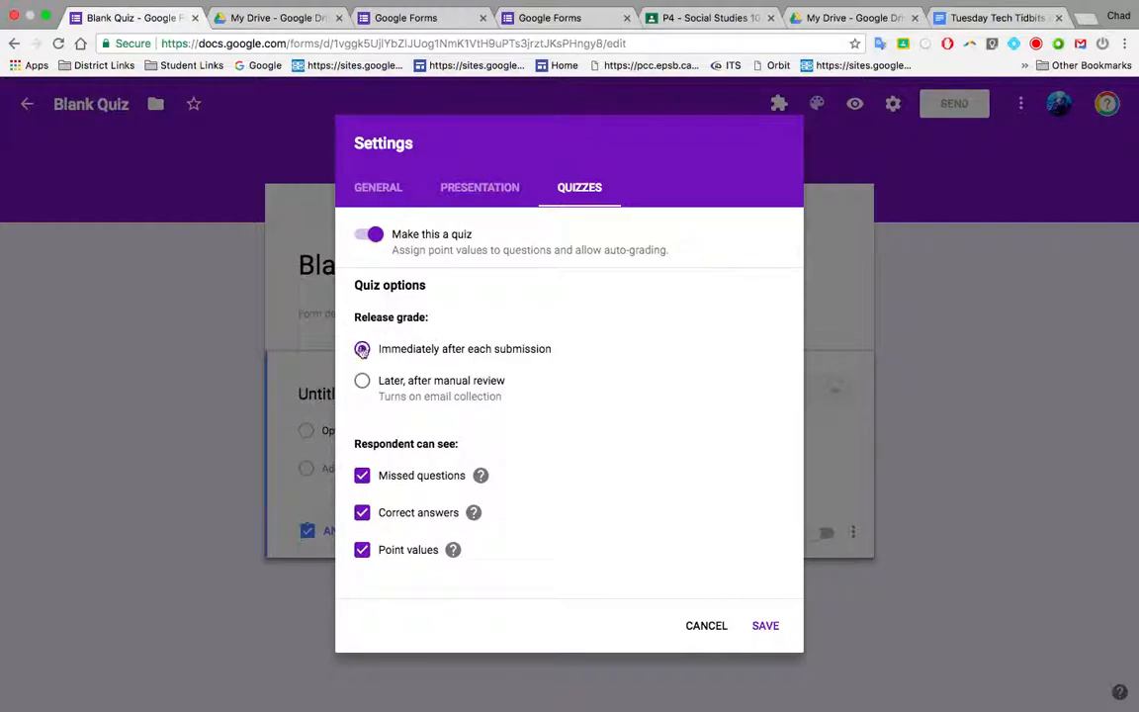
{"action": "left_click", "coordinate": [359, 356]}
{"action": "left_click", "coordinate": [356, 382]}
{"action": "left_click", "coordinate": [363, 350]}
{"action": "mouse_move", "coordinate": [483, 479]}
{"action": "left_click", "coordinate": [361, 513]}
- Enable Shuffle question order and Show progress bar in the form's presentation settings
{"action": "left_click", "coordinate": [479, 190]}
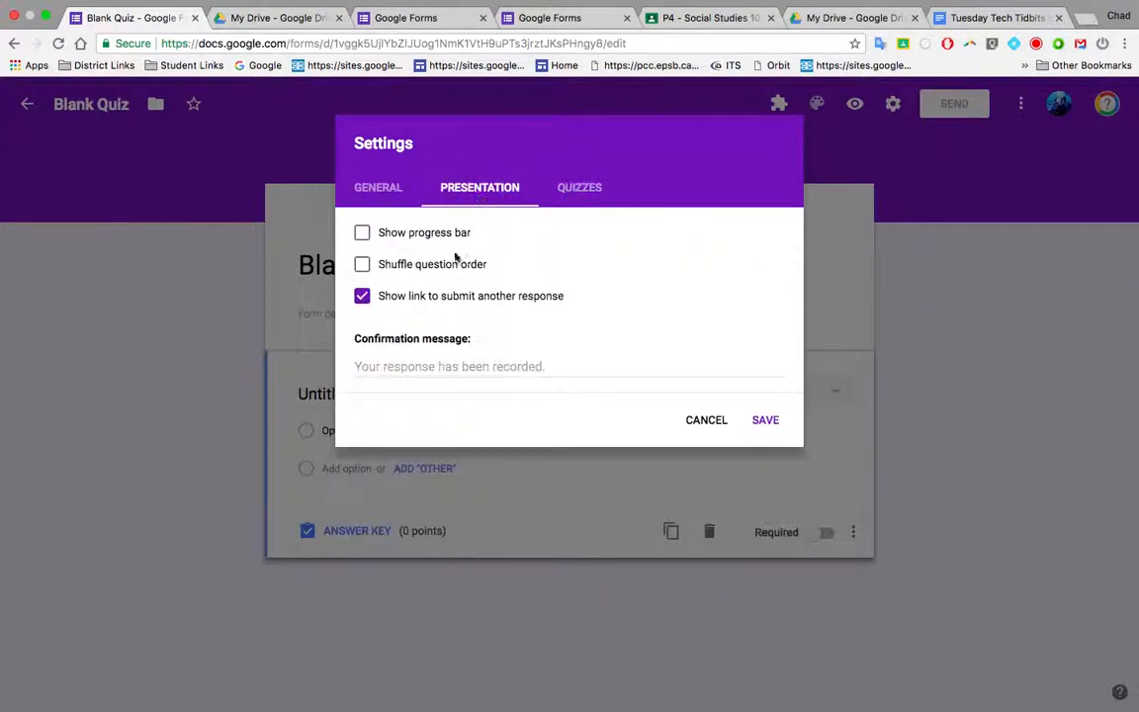
{"action": "left_click", "coordinate": [362, 264]}
{"action": "left_click", "coordinate": [362, 236]}
- Set the form to collect email addresses and limit it to 1 response, leave Edit after submit off, and save the settings
{"action": "left_click", "coordinate": [380, 187]}
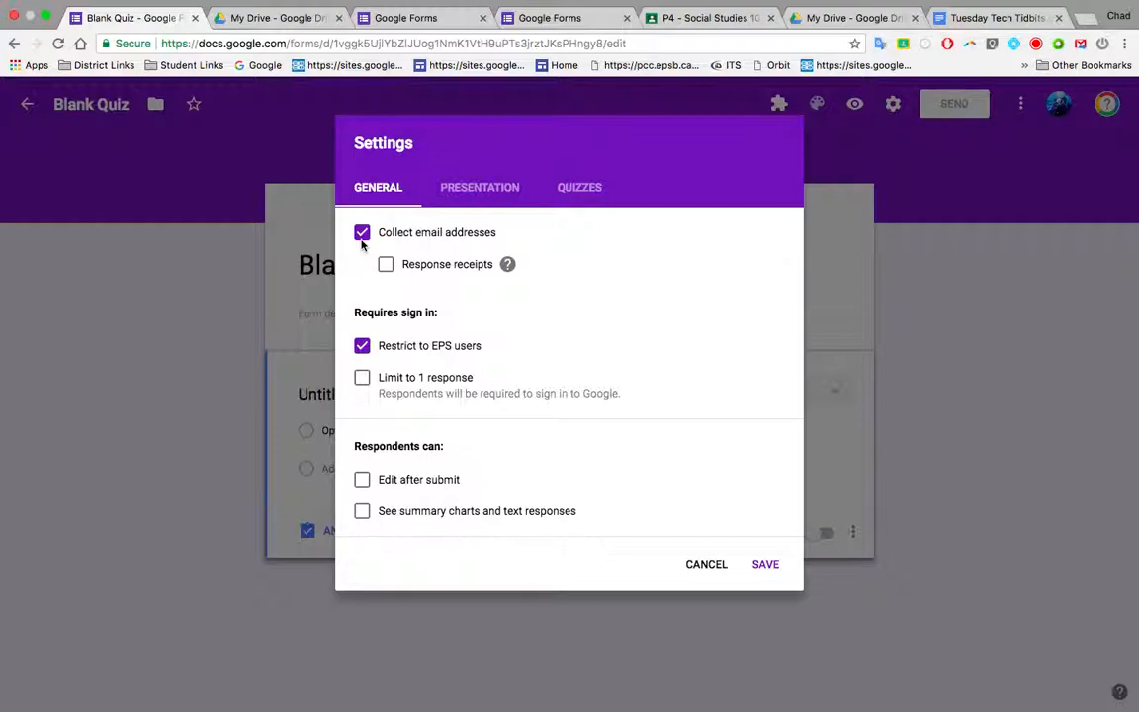
{"action": "left_click", "coordinate": [361, 378]}
{"action": "left_click", "coordinate": [363, 482]}
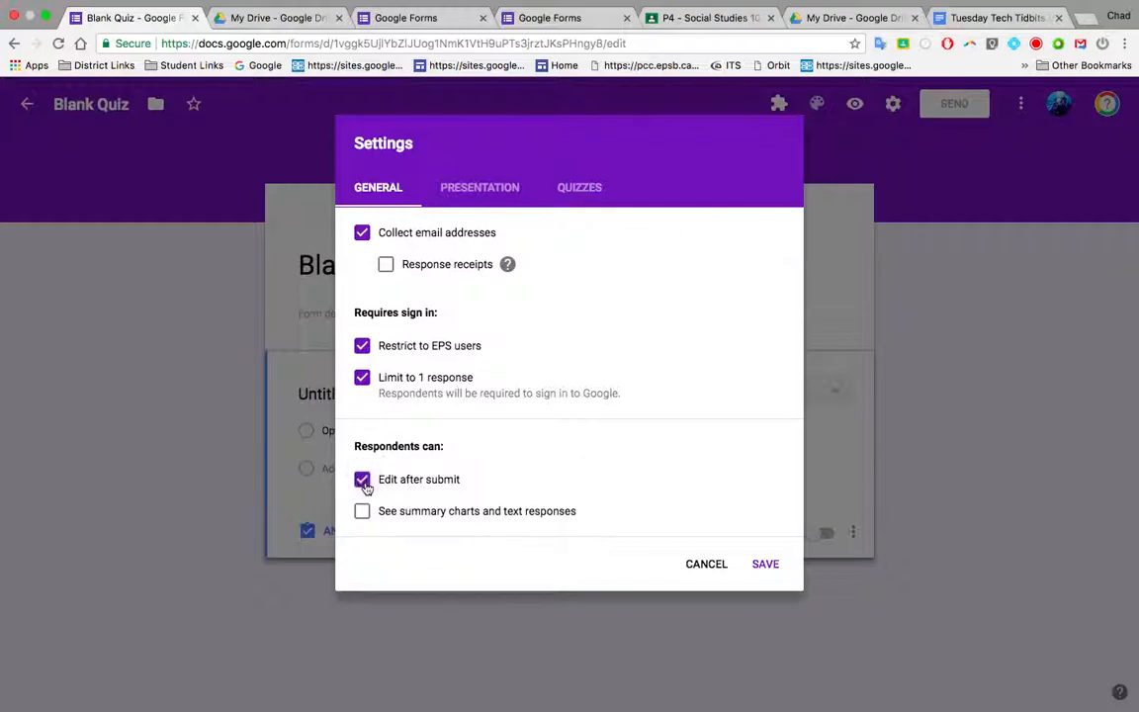
{"action": "left_click", "coordinate": [363, 481]}
{"action": "left_click", "coordinate": [765, 564]}
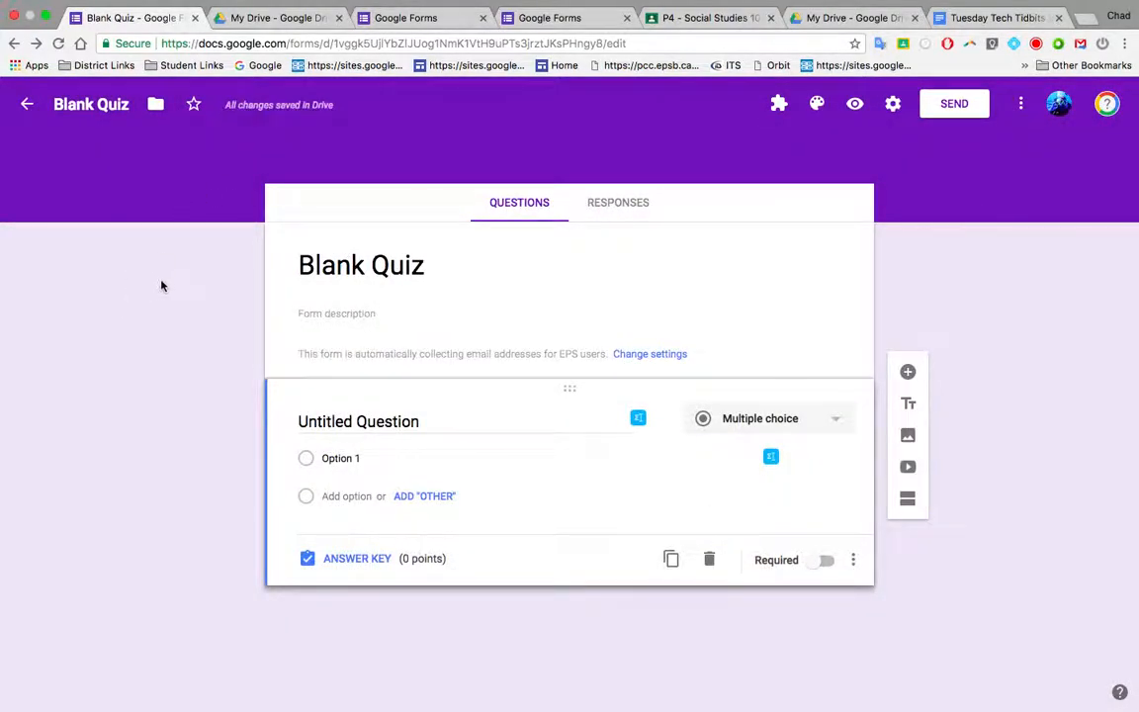
- Change both the form's file name and its heading to "Test Quiz"
{"action": "left_click", "coordinate": [96, 108]}
{"action": "type", "text": "Test"}
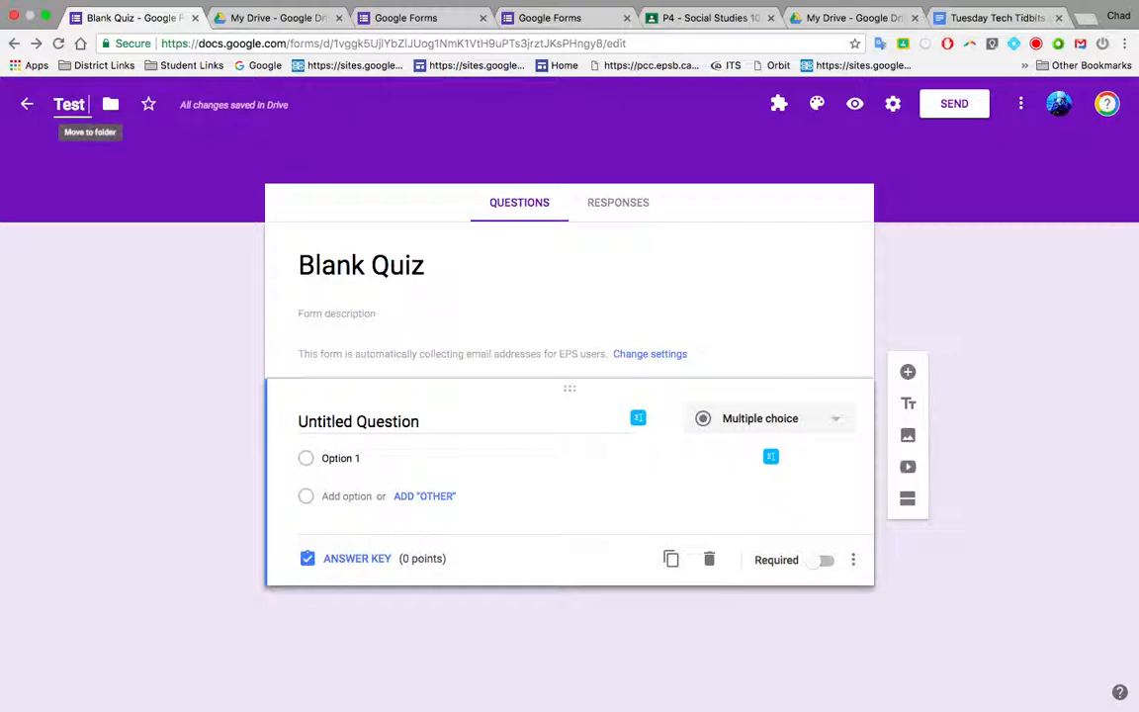
{"action": "type", "text": " Quiz"}
{"action": "left_click", "coordinate": [361, 268]}
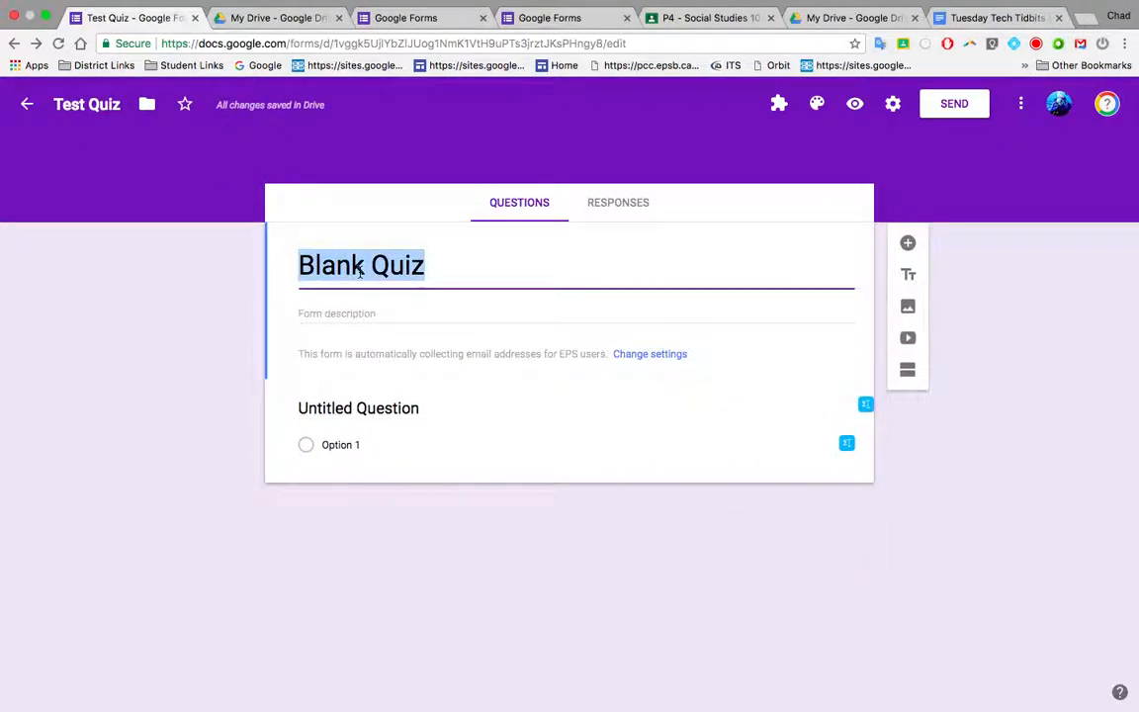
{"action": "type", "text": "Ts"}
{"action": "key", "text": "BackSpace"}
{"action": "type", "text": "est Quiz"}
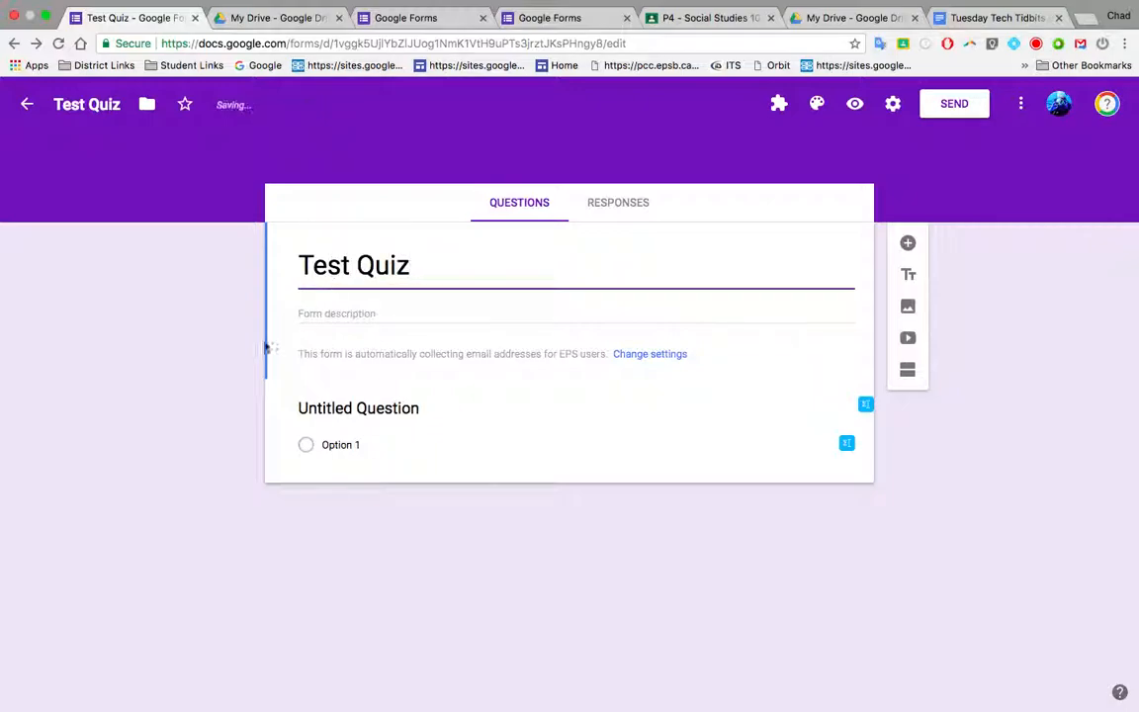
{"action": "left_click", "coordinate": [210, 379]}
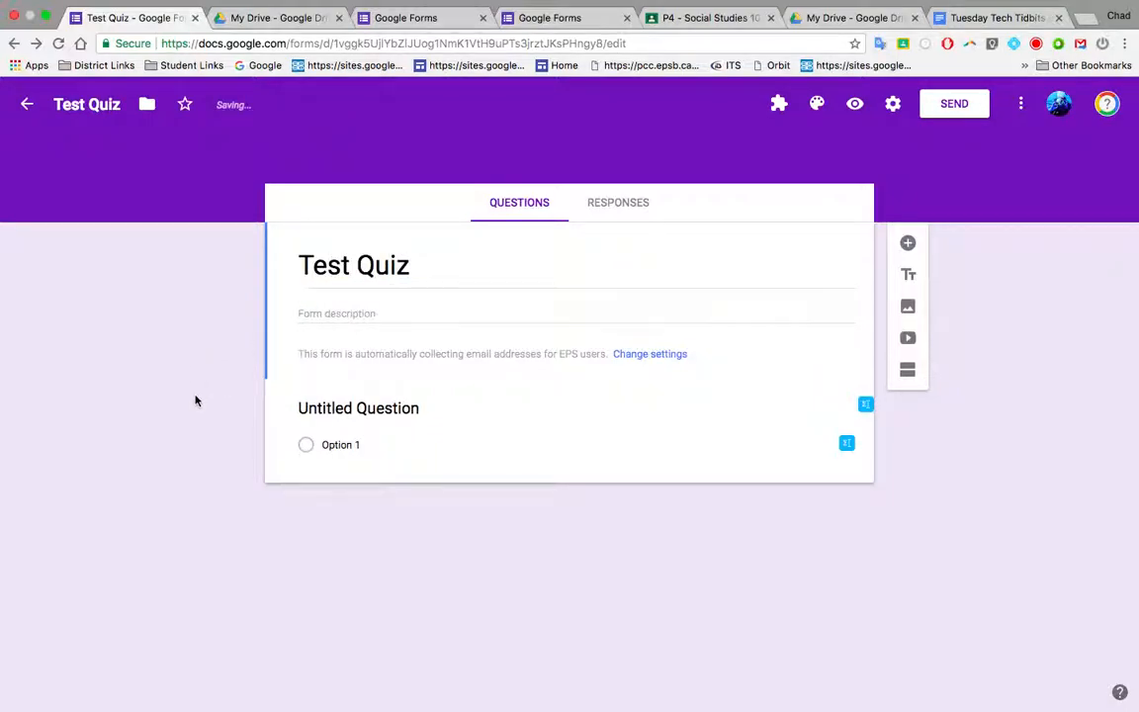
- Turn the untitled question into a required short answer question reading "What is your name?"
{"action": "left_click", "coordinate": [333, 406]}
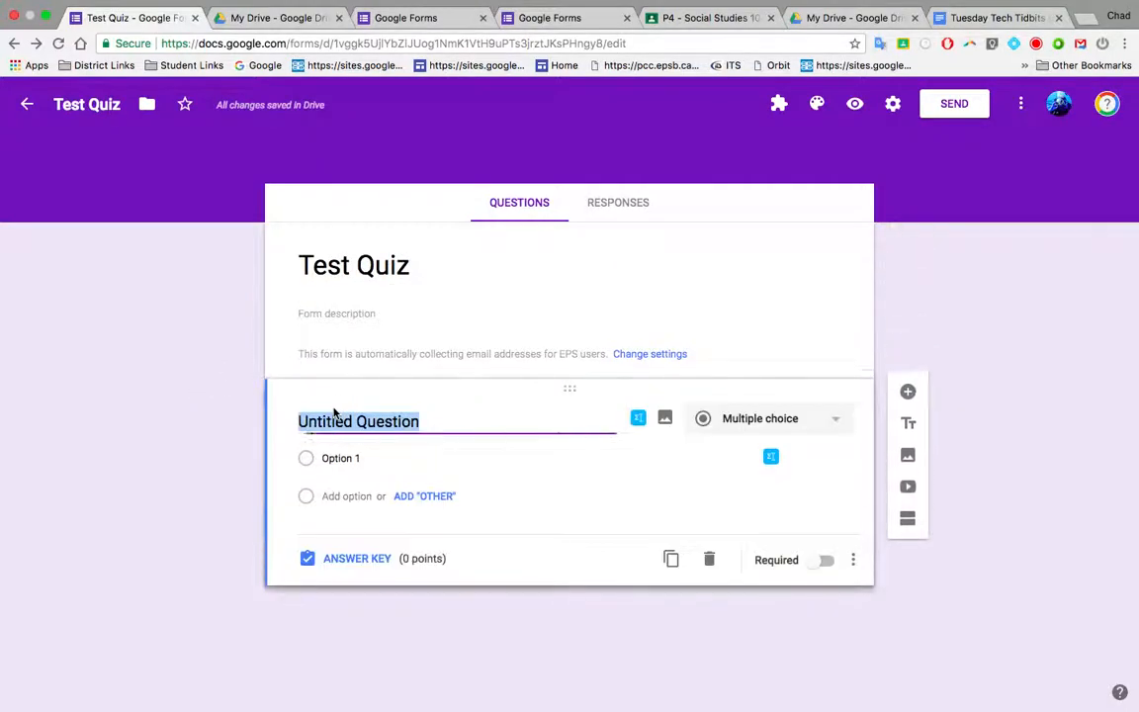
{"action": "type", "text": "What is your name?"}
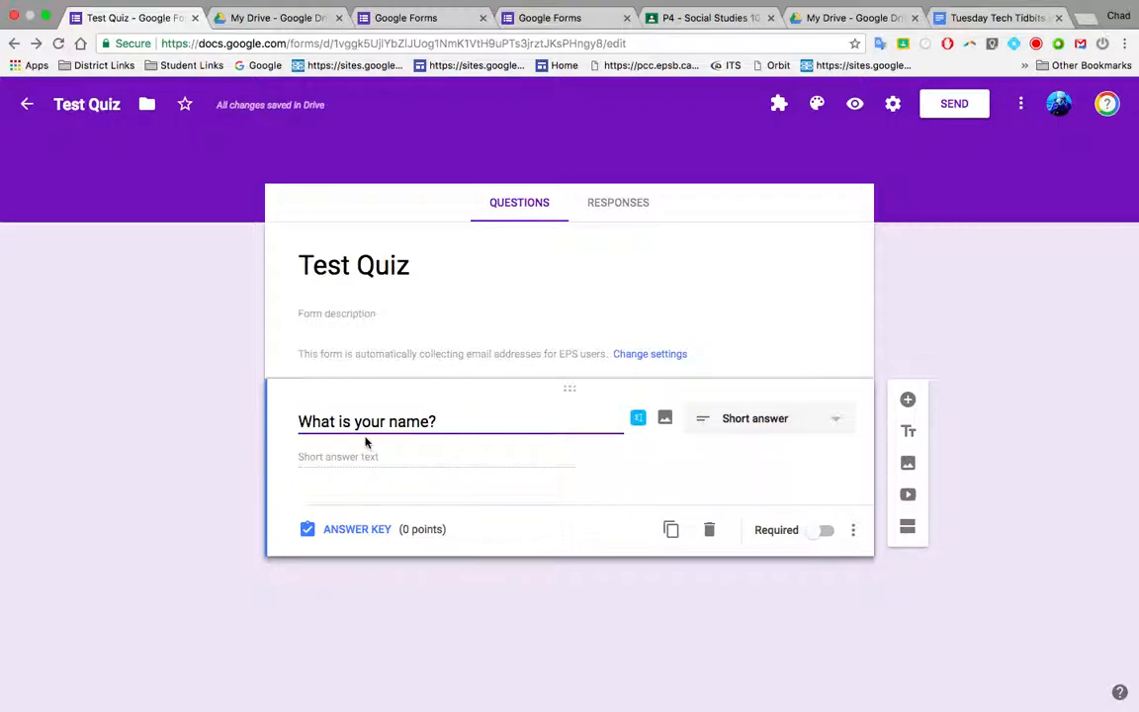
{"action": "left_click", "coordinate": [834, 425]}
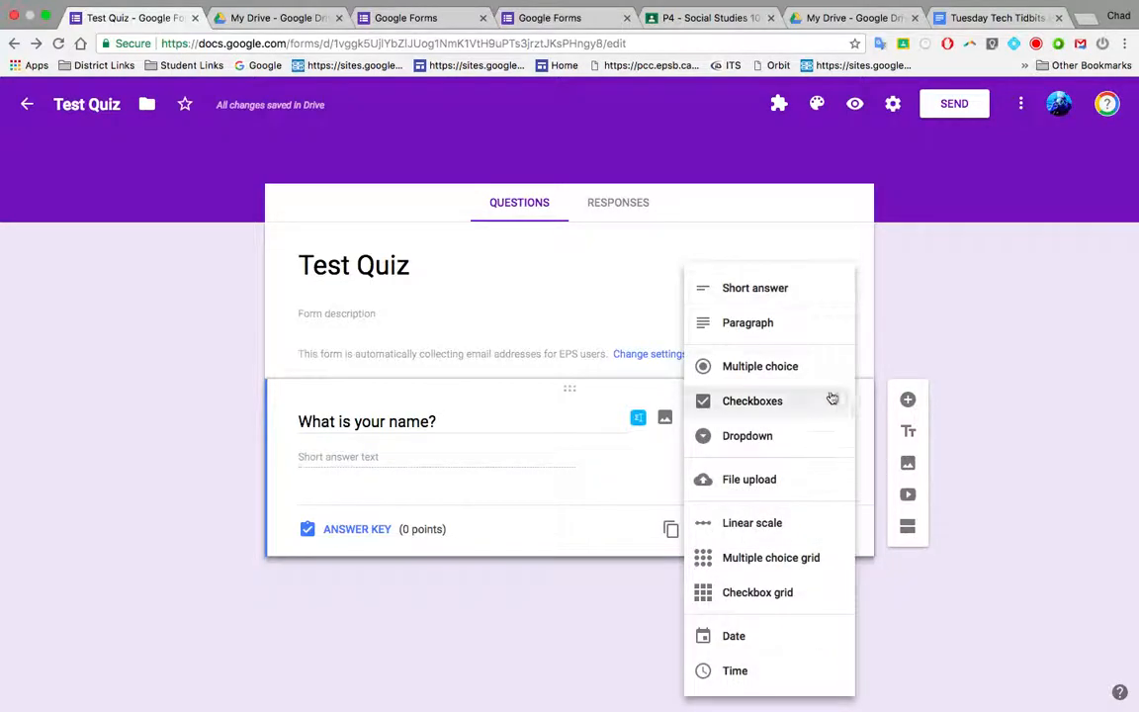
{"action": "left_click", "coordinate": [781, 292]}
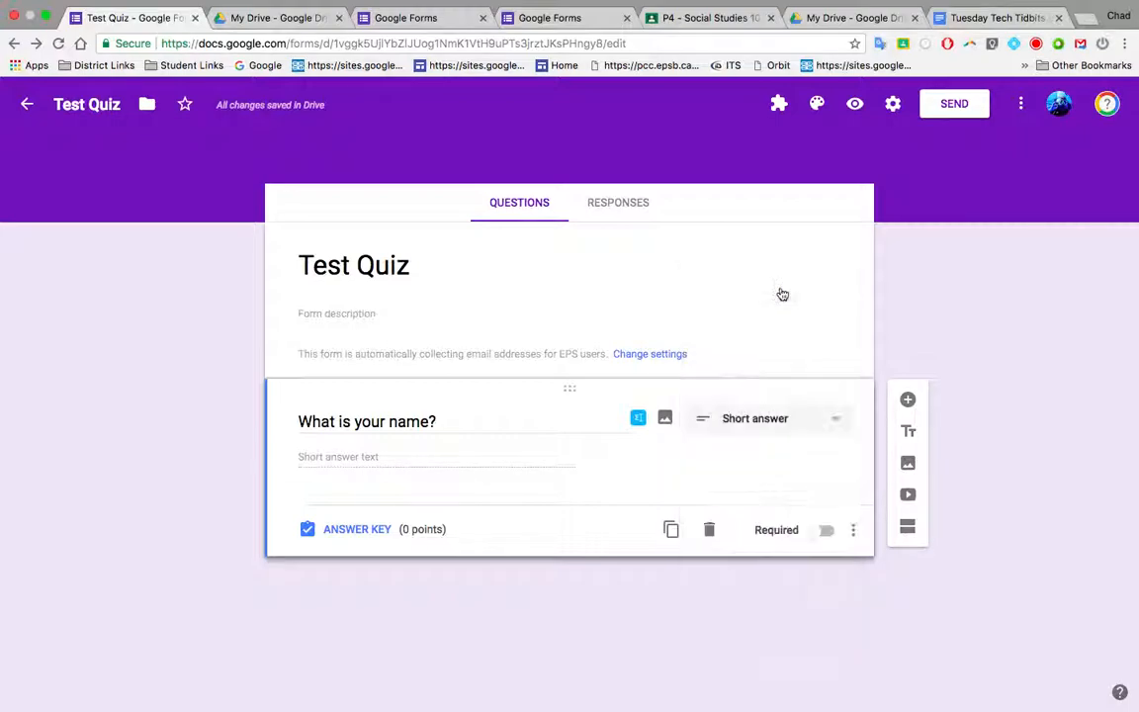
{"action": "left_click", "coordinate": [821, 531]}
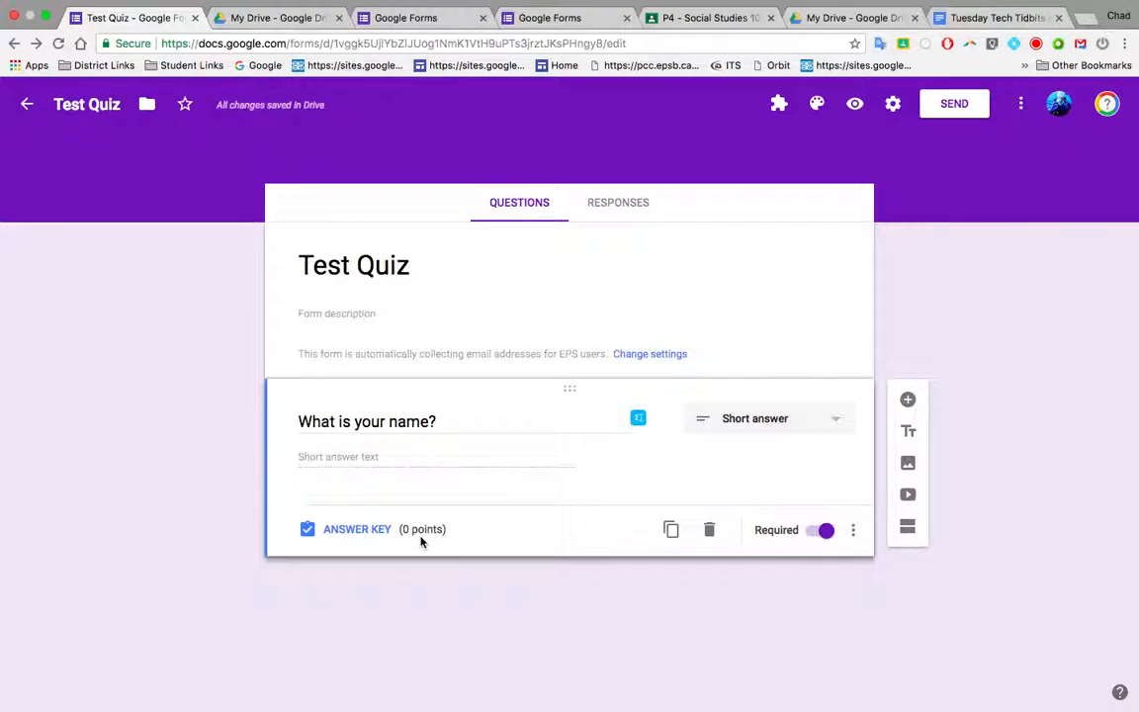
- Add a multiple choice question "What is the BEST colour?" with the options Red, Green, Blue and Chartreuse
{"action": "left_click", "coordinate": [911, 405]}
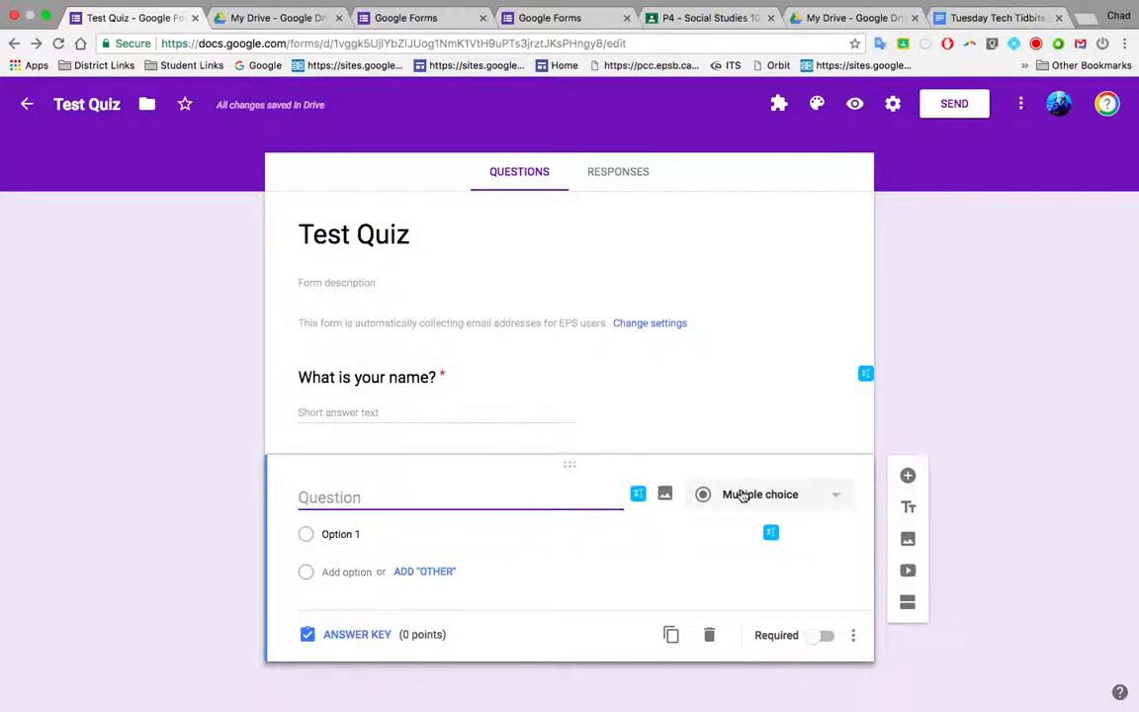
{"action": "type", "text": "What is the BEST colour?"}
{"action": "left_click", "coordinate": [338, 533]}
{"action": "type", "text": "RE"}
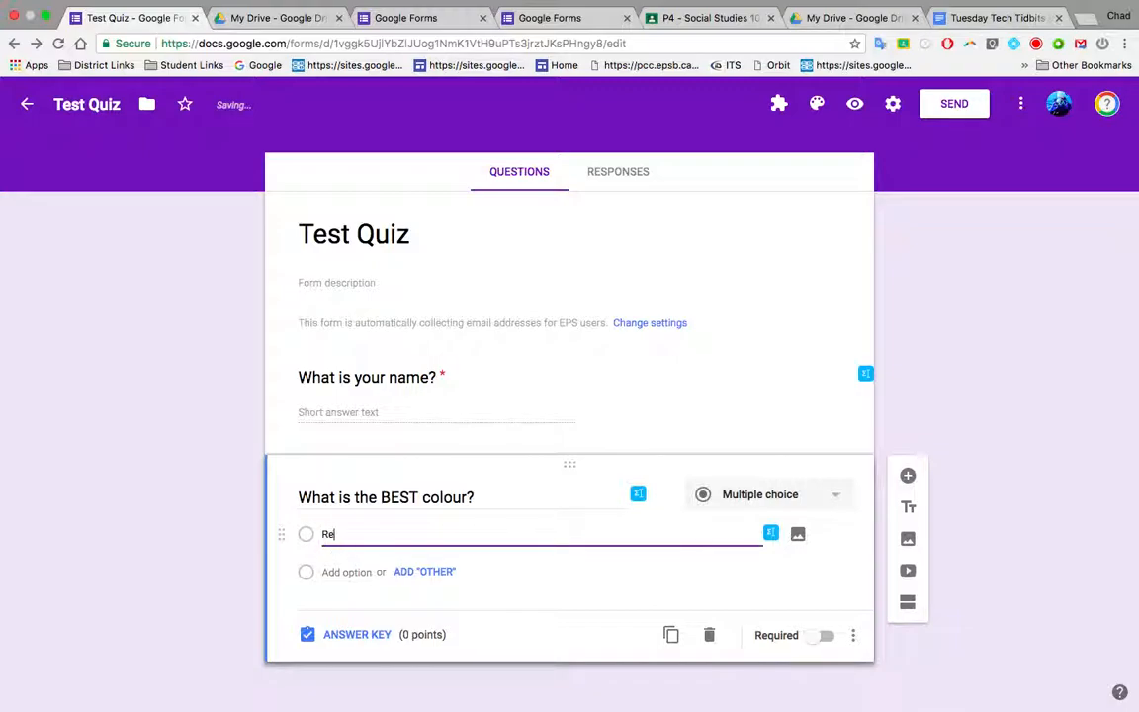
{"action": "left_click", "coordinate": [337, 565]}
{"action": "type", "text": "Green"}
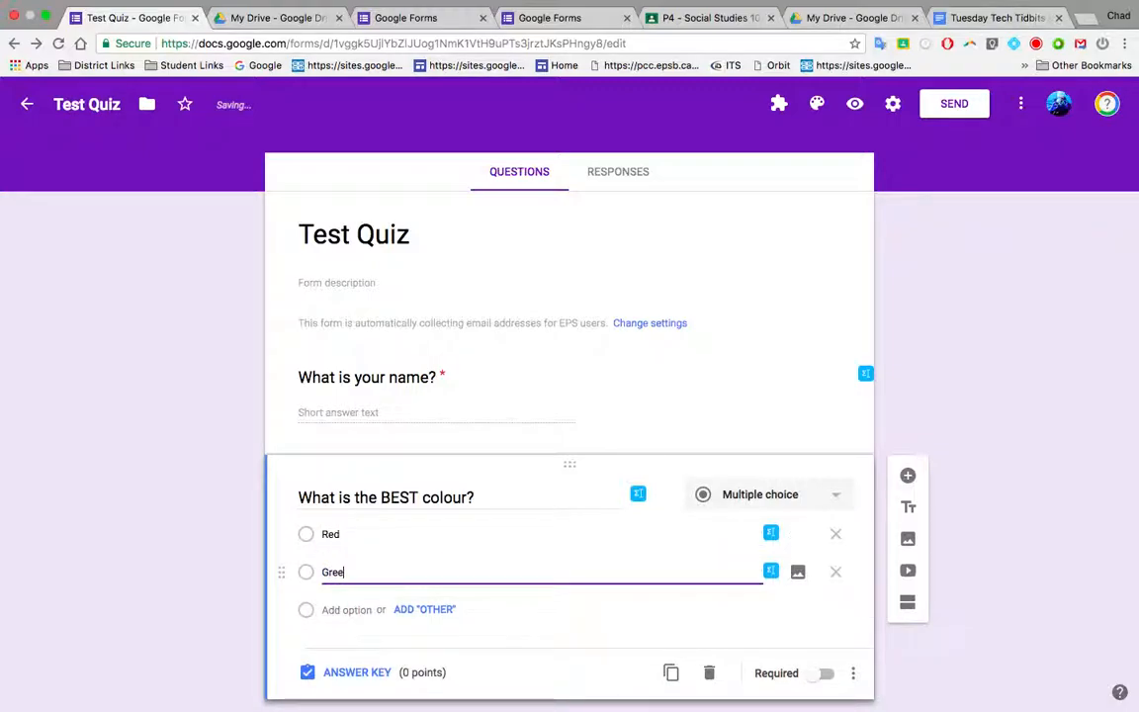
{"action": "left_click", "coordinate": [342, 610]}
{"action": "type", "text": "Blue"}
{"action": "left_click", "coordinate": [340, 607]}
{"action": "type", "text": "Chartreuse"}
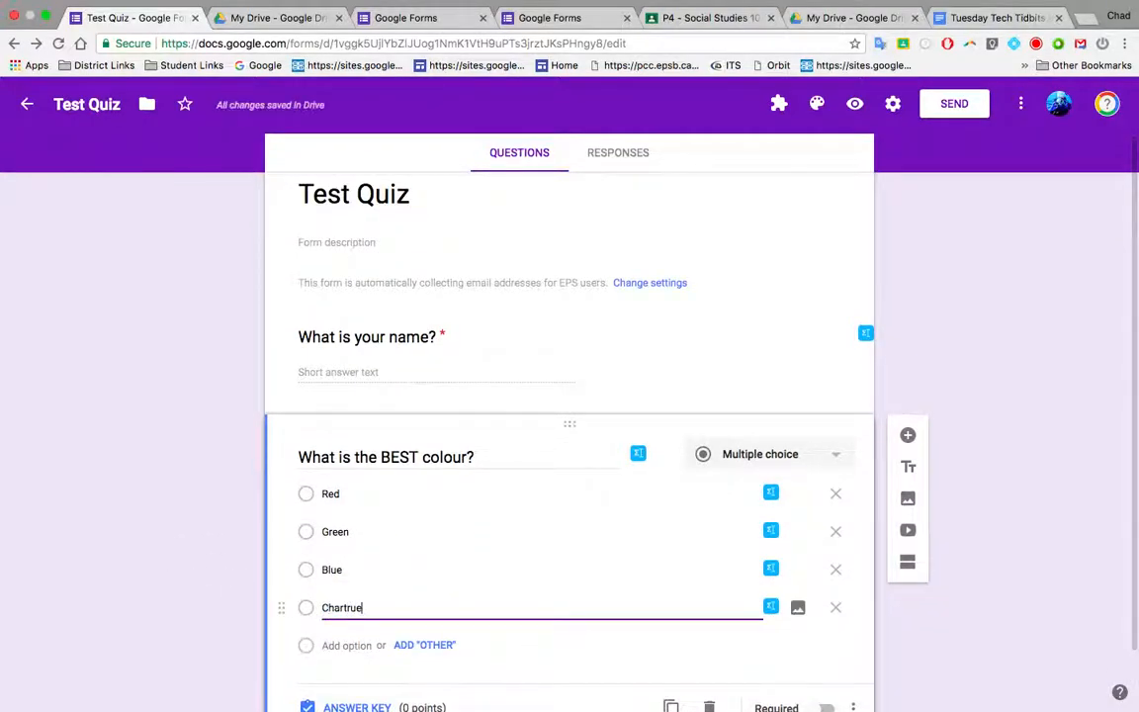
{"action": "right_click", "coordinate": [350, 608]}
{"action": "left_click", "coordinate": [417, 391]}
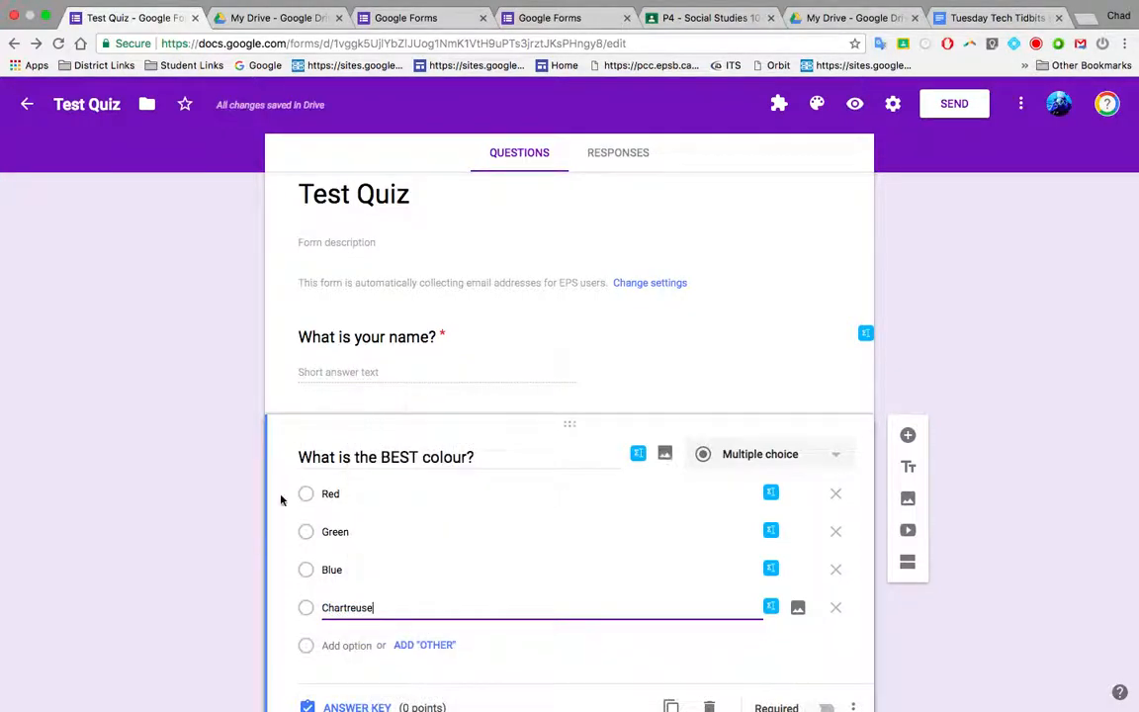
{"action": "scroll", "coordinate": [276, 525], "scroll_direction": "down", "scroll_amount": 1}
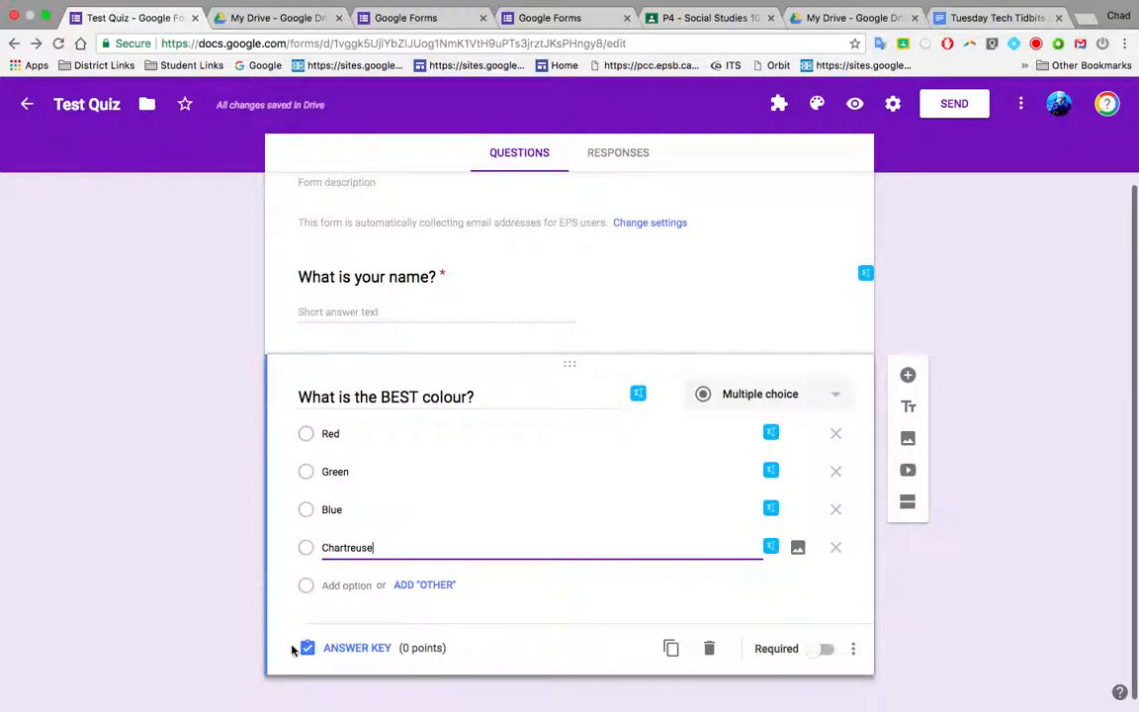
{"action": "left_click", "coordinate": [206, 584]}
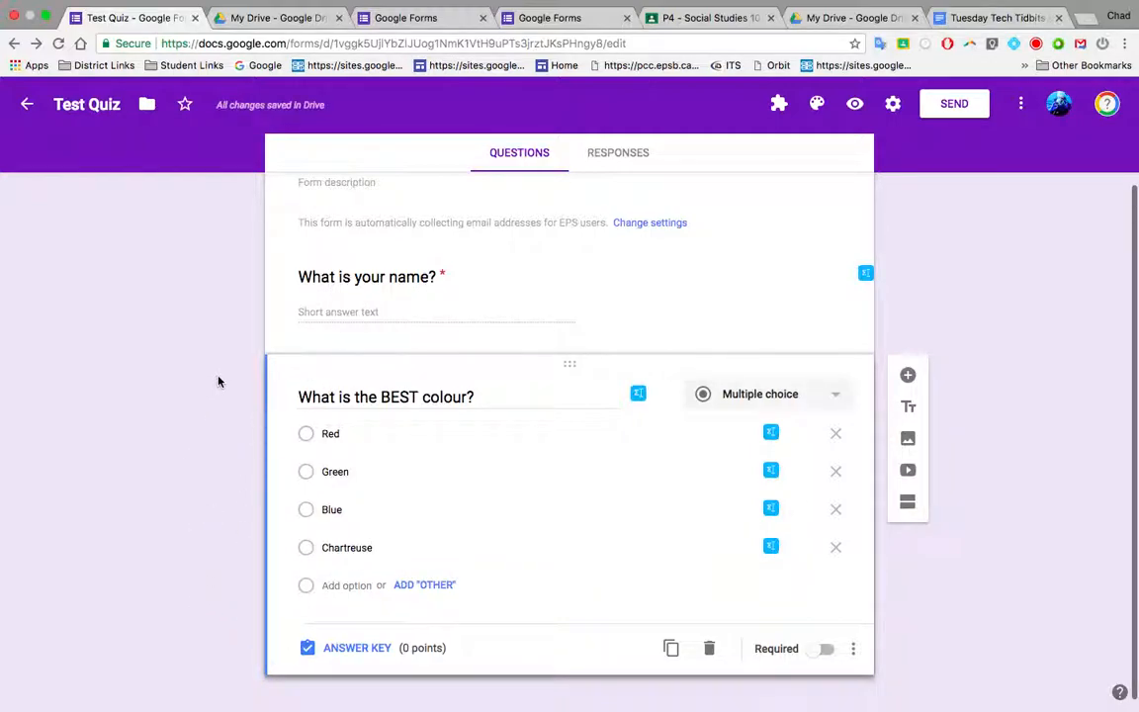
- Open the answer key of the colour question and mark Chartreuse as the correct answer
{"action": "scroll", "coordinate": [206, 506], "scroll_direction": "down", "scroll_amount": 1}
{"action": "scroll", "coordinate": [206, 506], "scroll_direction": "up", "scroll_amount": 1}
{"action": "scroll", "coordinate": [206, 506], "scroll_direction": "down", "scroll_amount": 1}
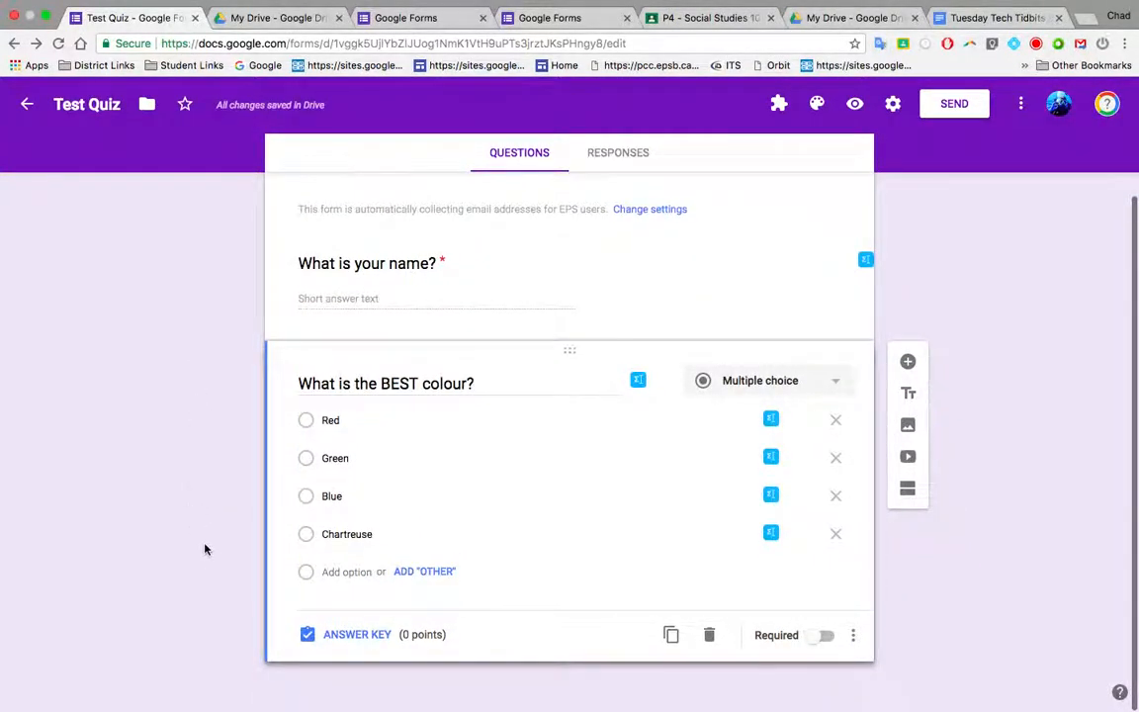
{"action": "left_click", "coordinate": [307, 638]}
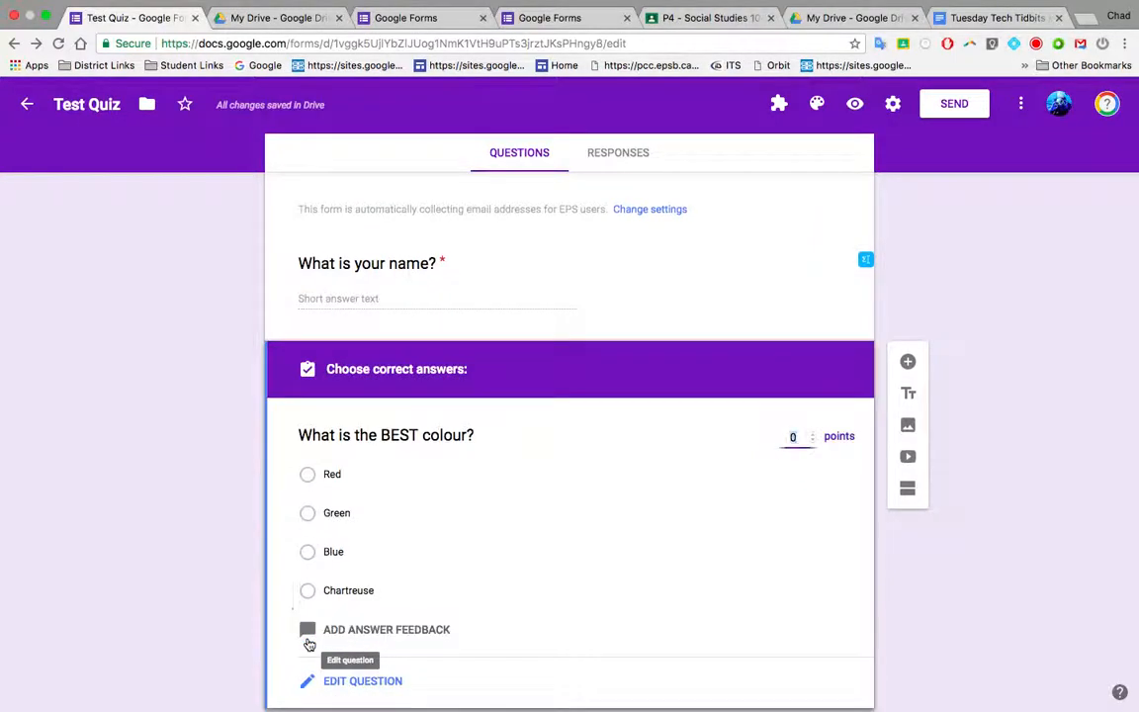
{"action": "left_click", "coordinate": [307, 542]}
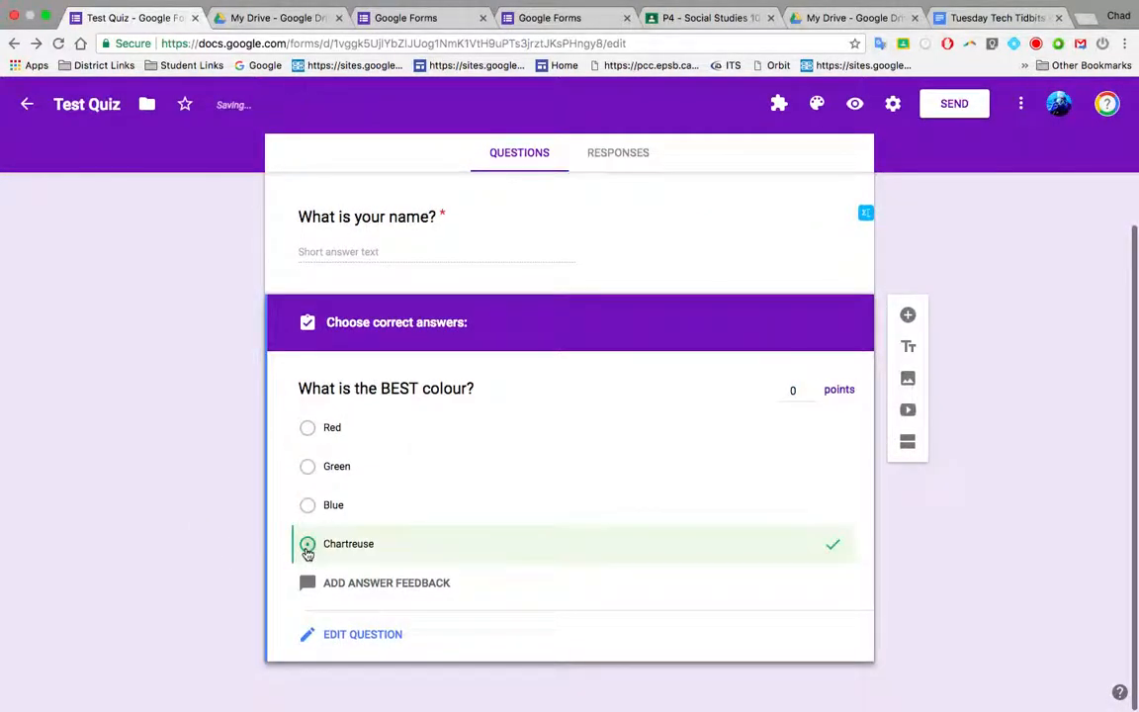
- Give the colour question a value of 1 point and make it required
{"action": "left_click", "coordinate": [811, 385]}
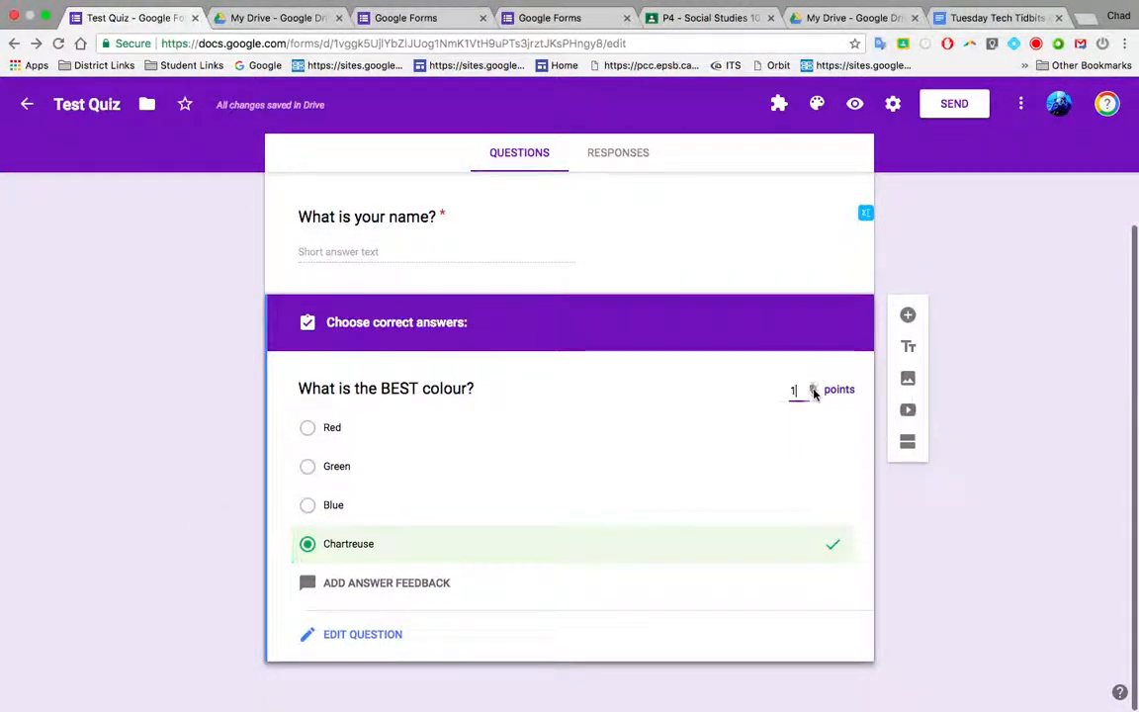
{"action": "left_click", "coordinate": [308, 640]}
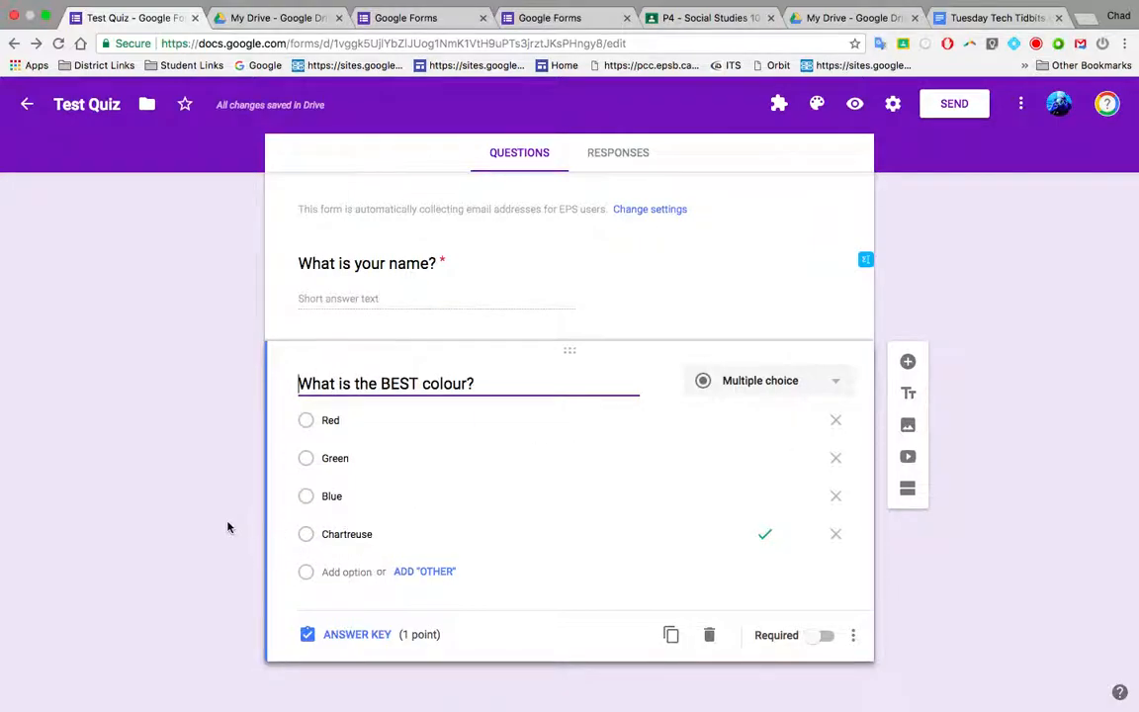
{"action": "scroll", "coordinate": [309, 555], "scroll_direction": "down", "scroll_amount": 1}
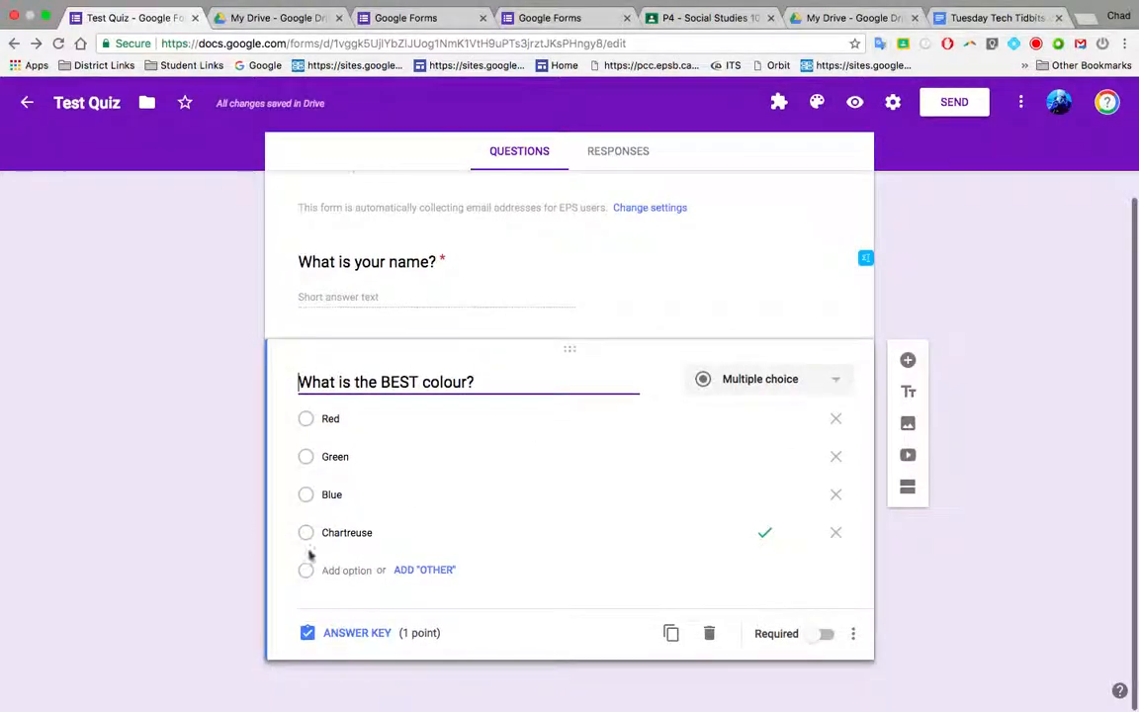
{"action": "left_click", "coordinate": [821, 634]}
- Add a multiple choice question "What is the cutest animal?" with the options Dog, Cat, Hamster and Sea Lion
{"action": "left_click", "coordinate": [907, 361]}
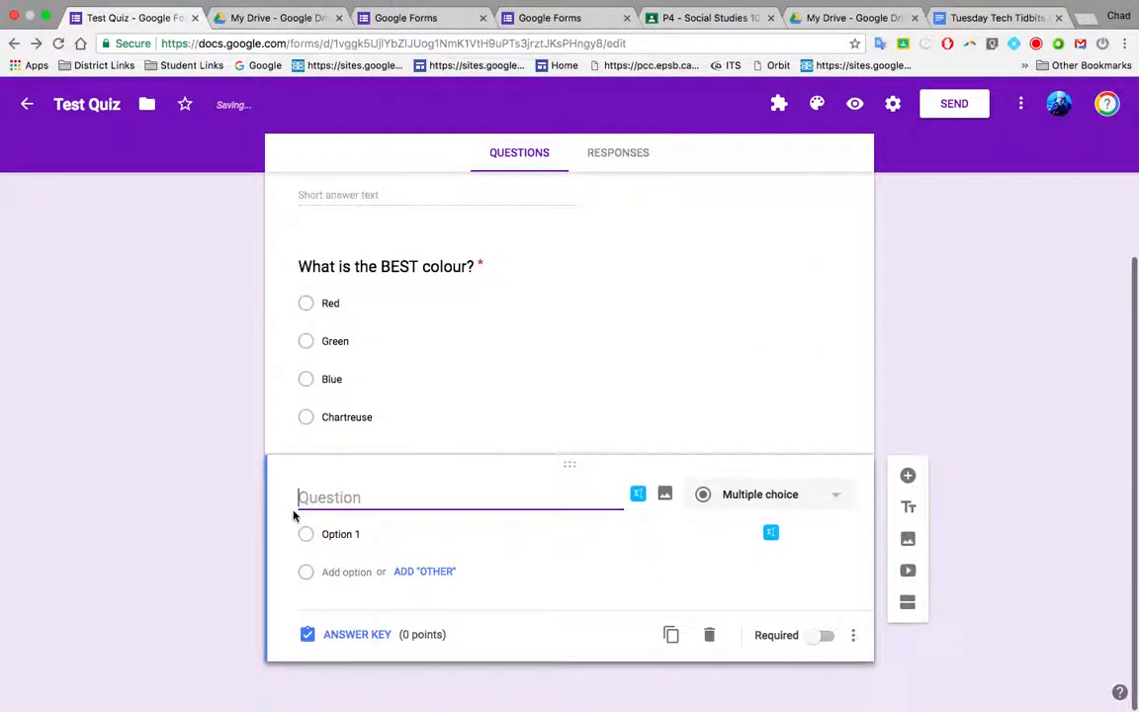
{"action": "type", "text": "What is the cutest animal?"}
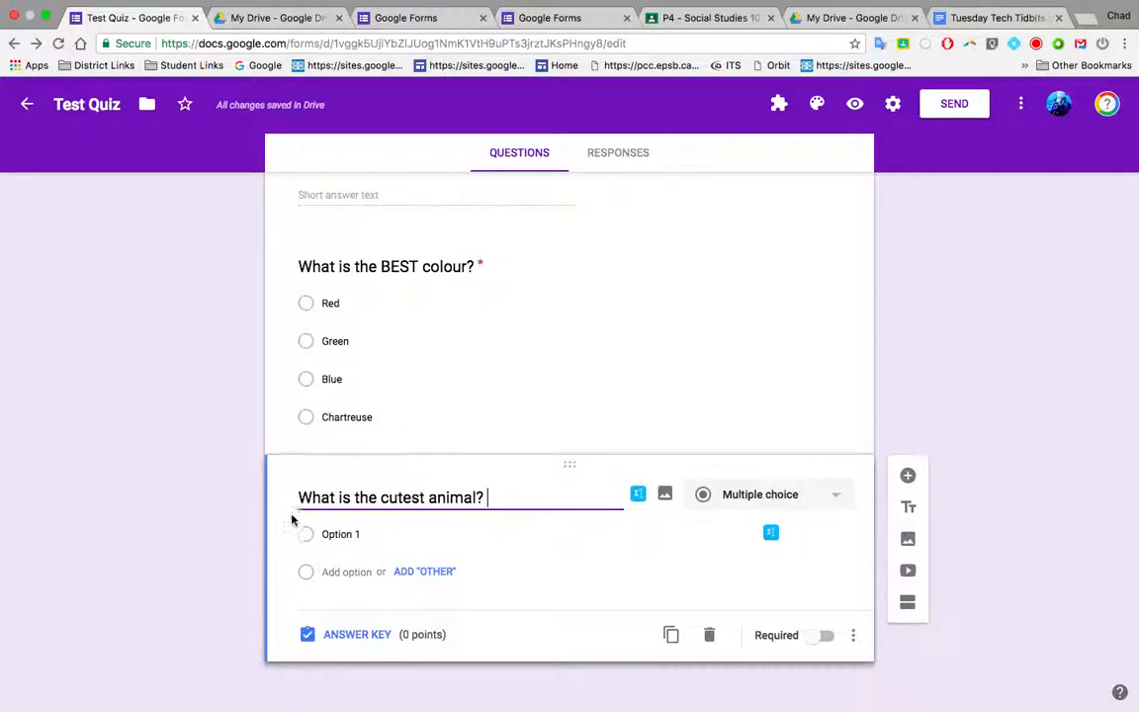
{"action": "left_click", "coordinate": [370, 534]}
{"action": "type", "text": "Dog"}
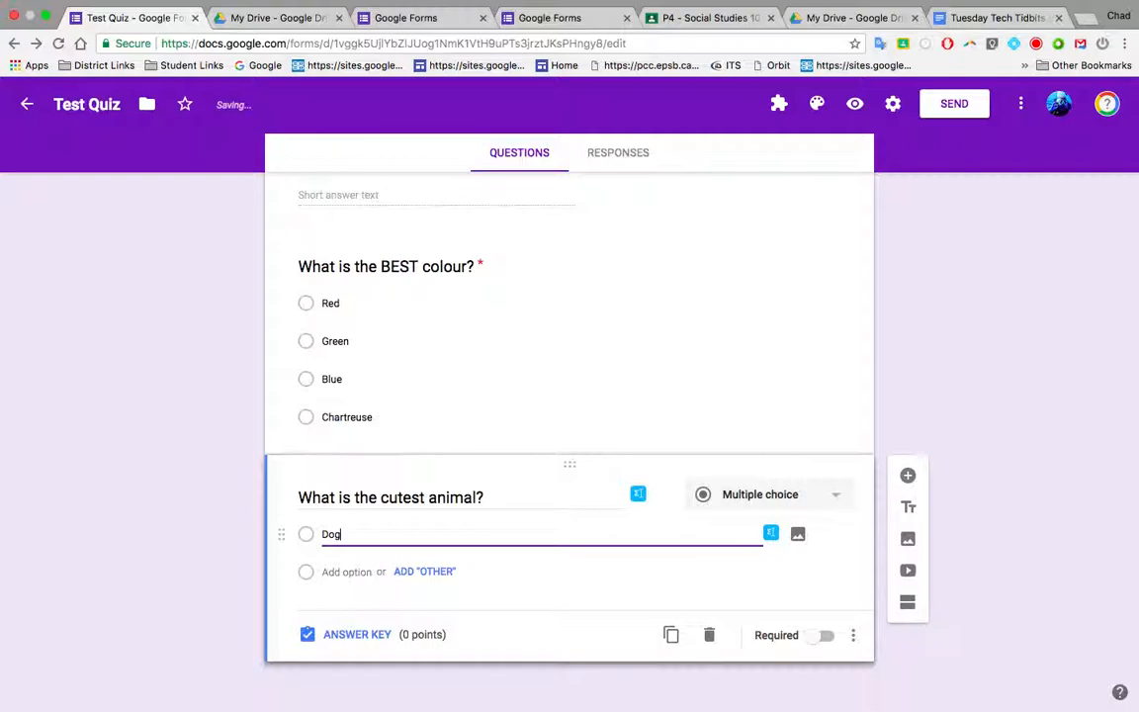
{"action": "left_click", "coordinate": [346, 571]}
{"action": "type", "text": "Cat"}
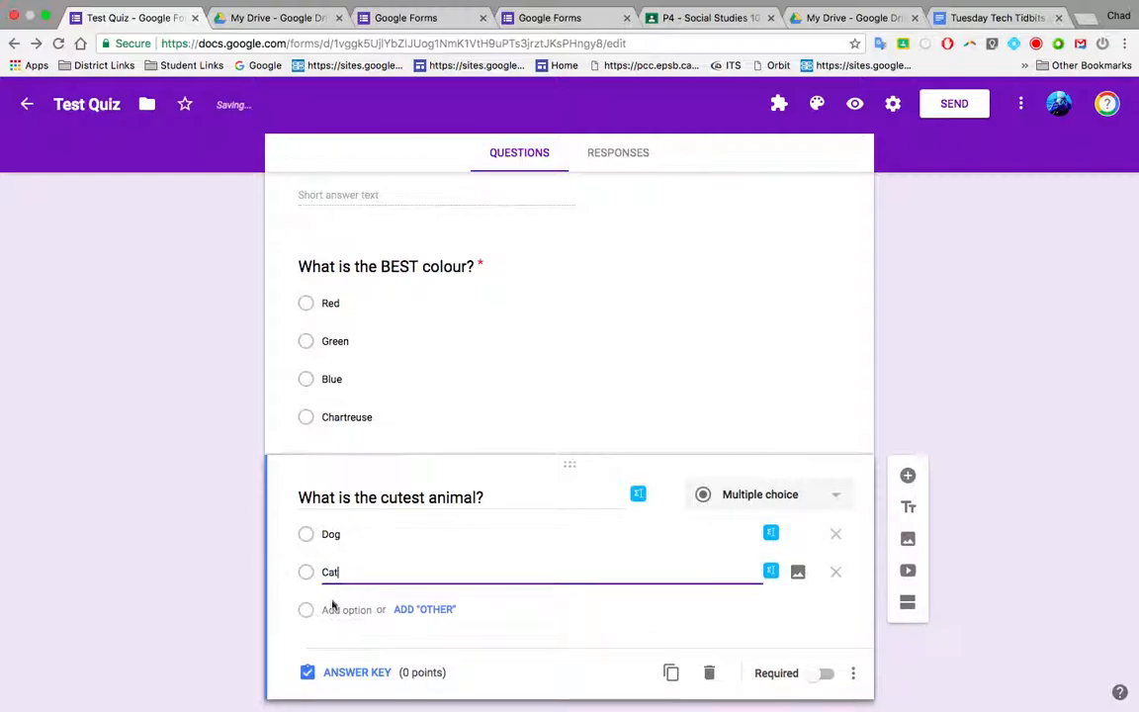
{"action": "left_click", "coordinate": [332, 607]}
{"action": "type", "text": "Hamster"}
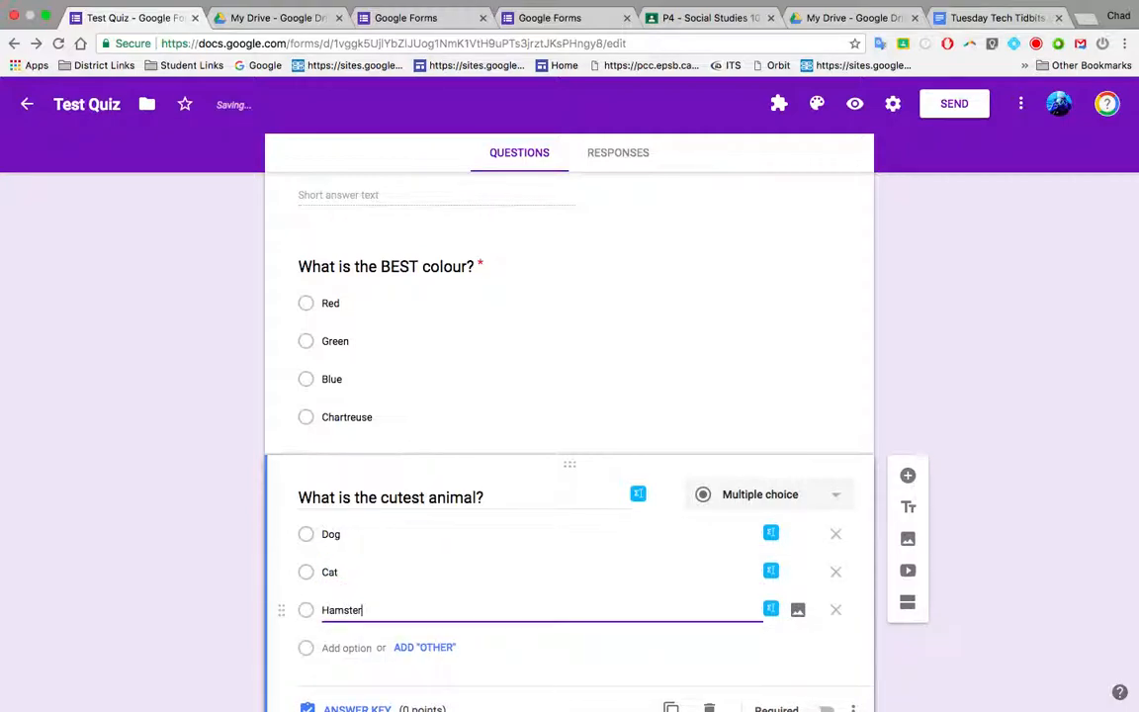
{"action": "left_click", "coordinate": [333, 648]}
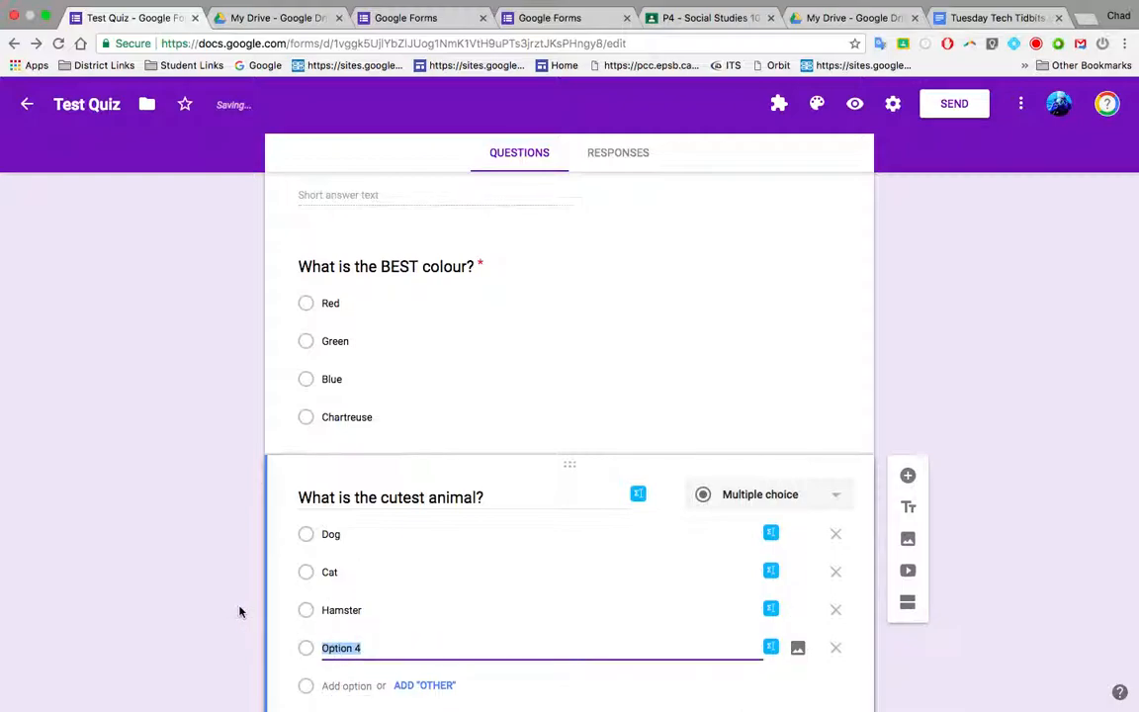
{"action": "type", "text": "Sea Lion"}
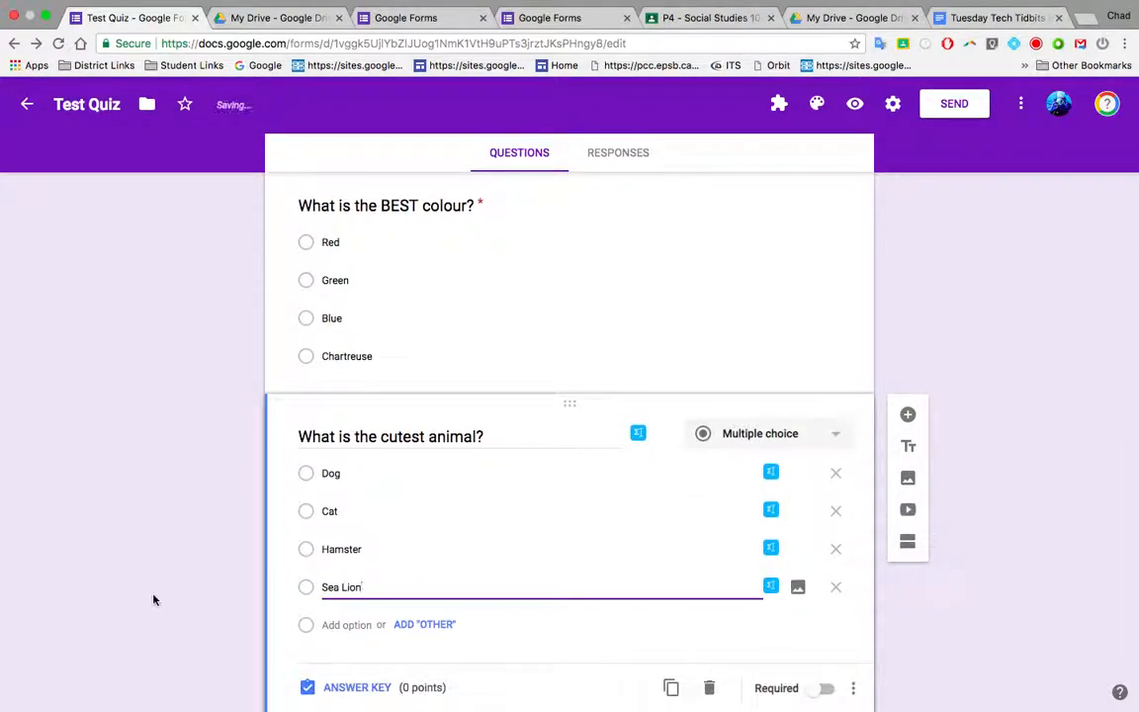
- In the animal question's answer key, mark Hamster as the correct answer and assign 1 point
{"action": "scroll", "coordinate": [142, 533], "scroll_direction": "down", "scroll_amount": 1}
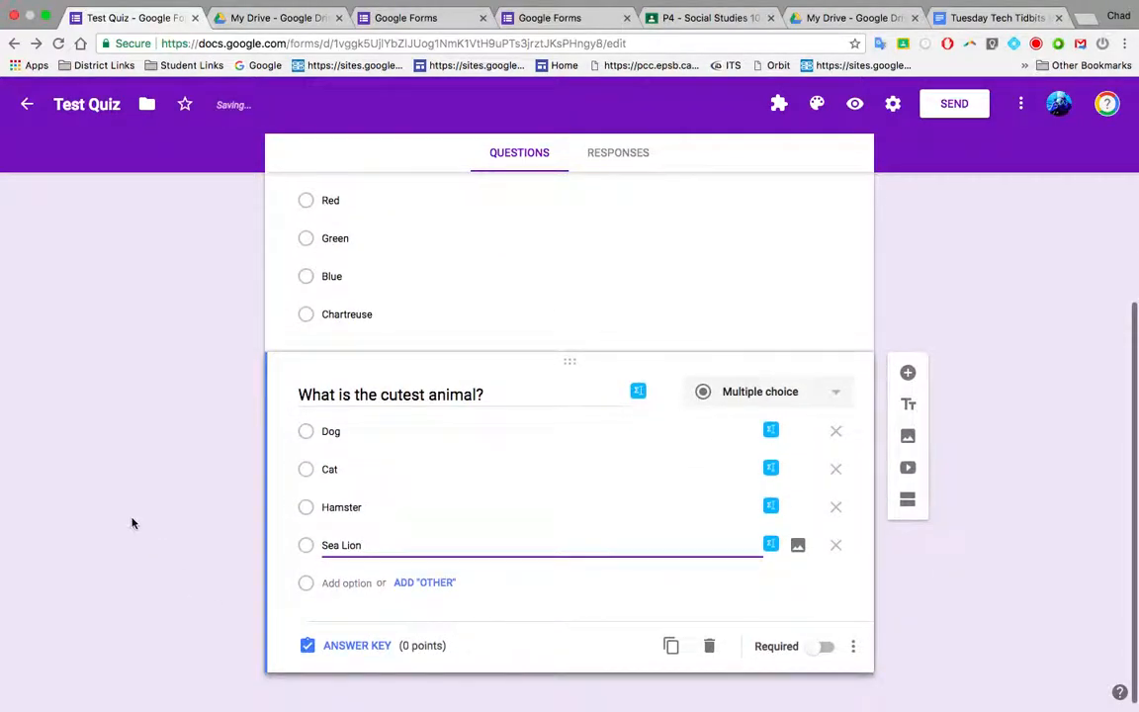
{"action": "left_click", "coordinate": [307, 644]}
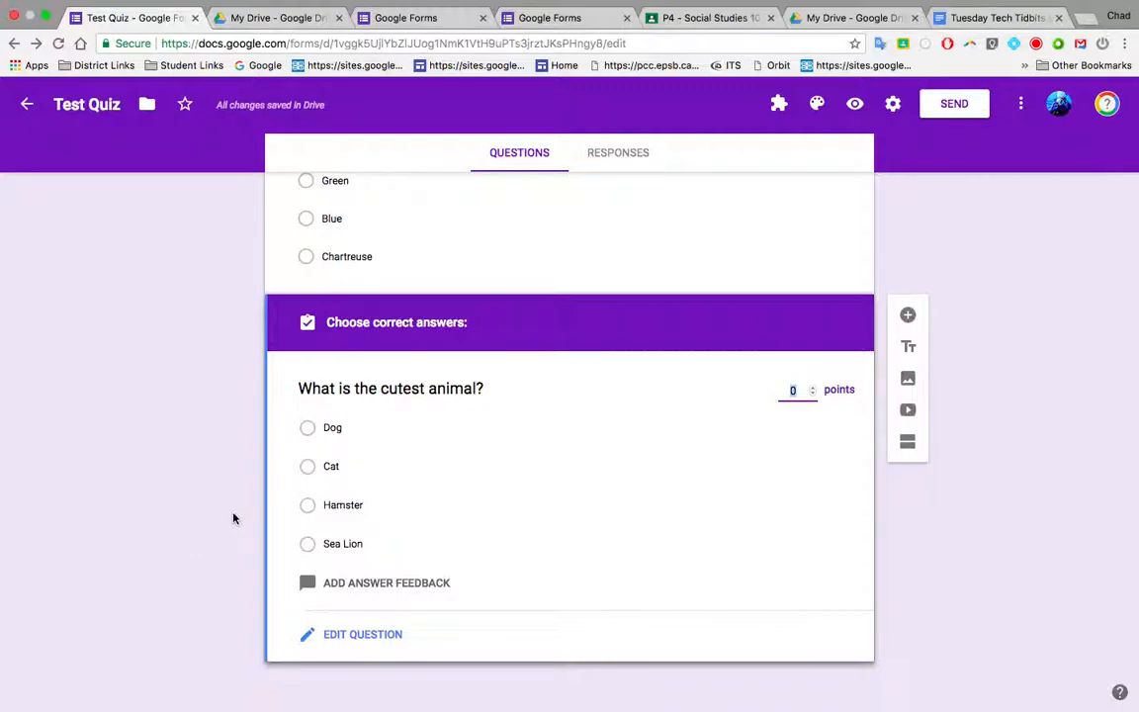
{"action": "left_click", "coordinate": [308, 505]}
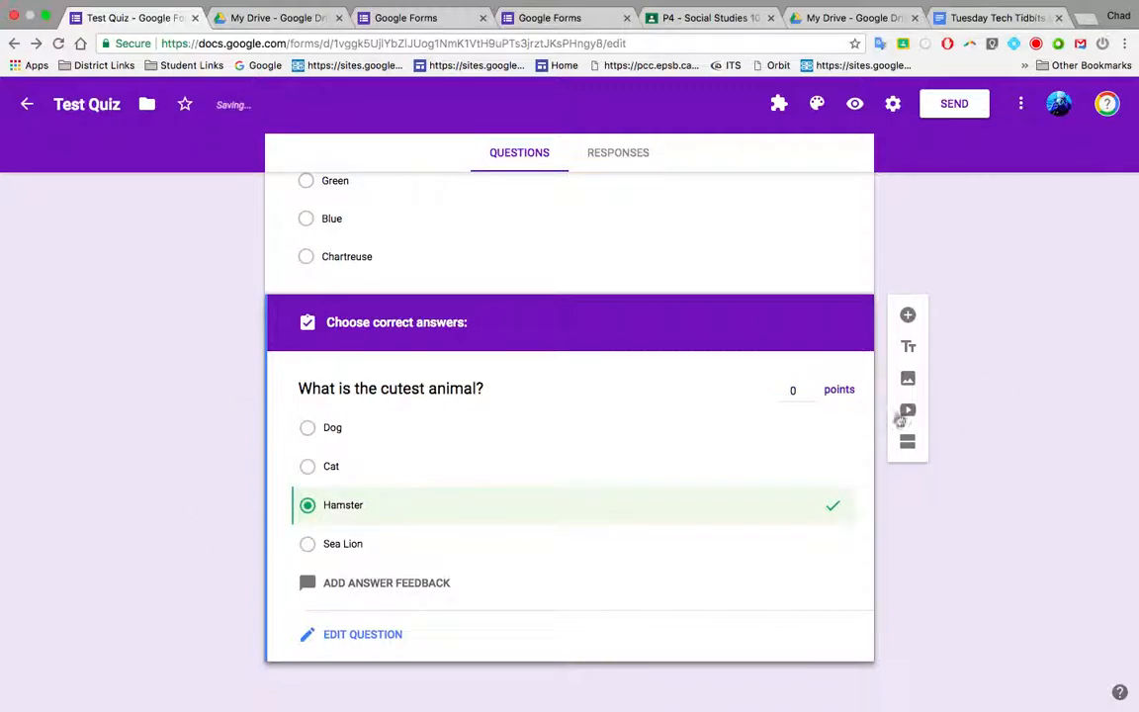
{"action": "left_click", "coordinate": [812, 387]}
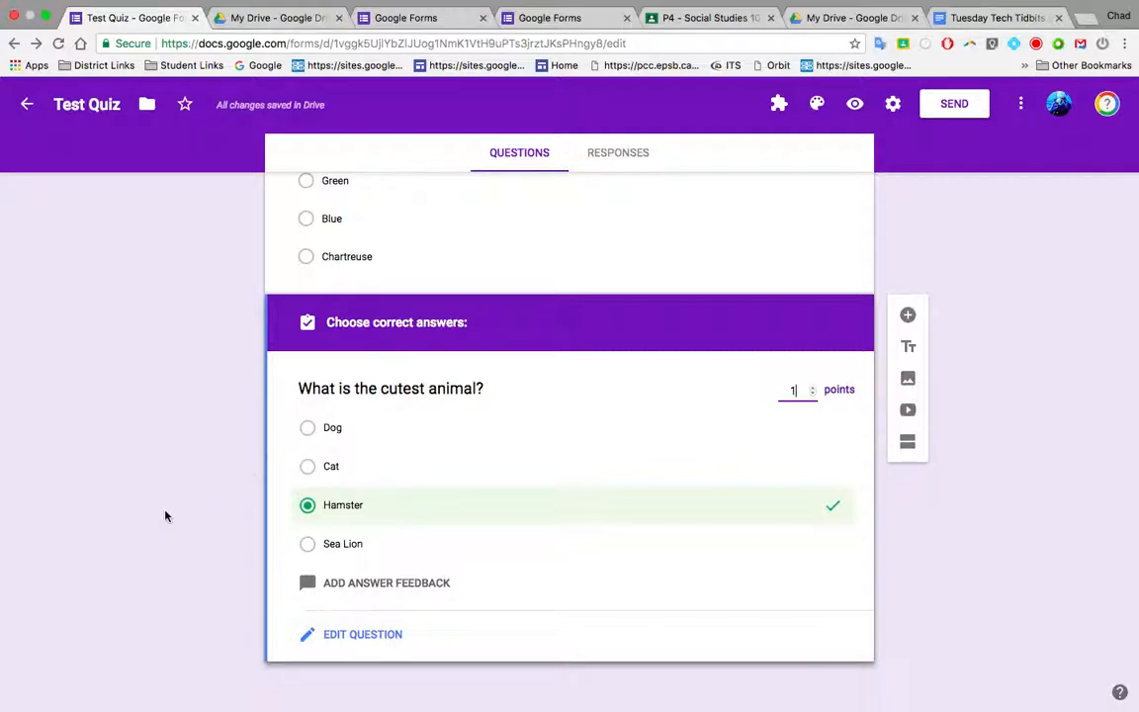
- Accept Cat as a correct answer alongside Hamster, leaving Dog and Sea Lion unmarked, and return to editing the animal question
{"action": "left_click", "coordinate": [307, 427]}
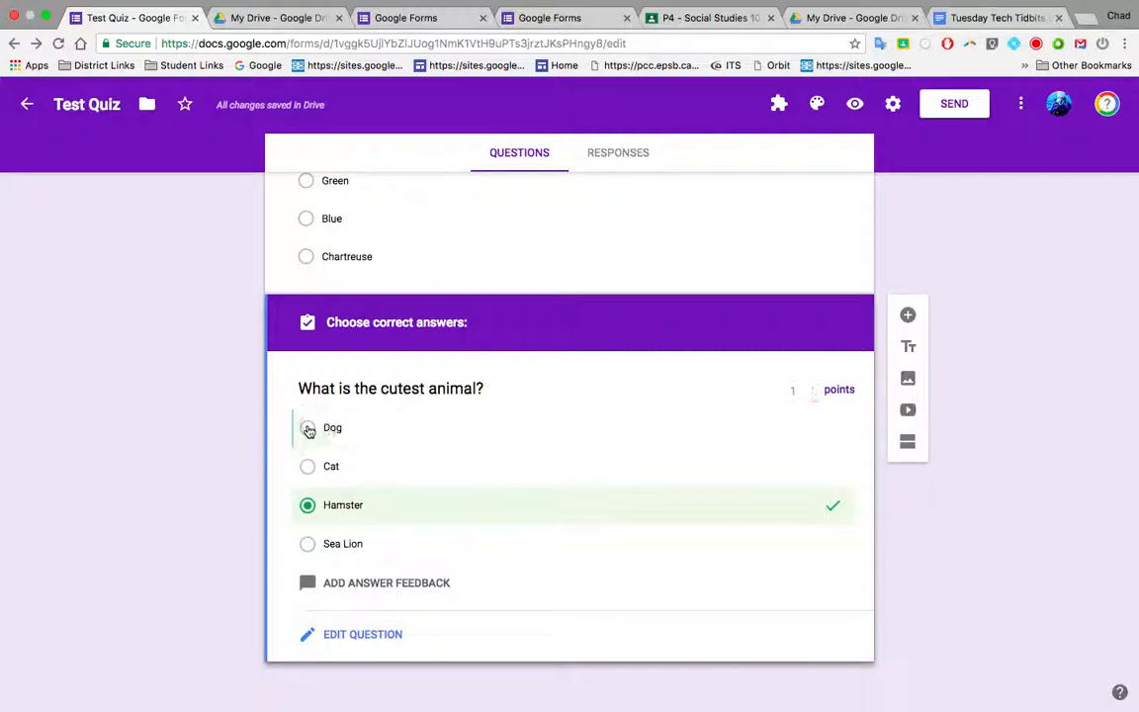
{"action": "left_click", "coordinate": [307, 544]}
{"action": "left_click", "coordinate": [307, 466]}
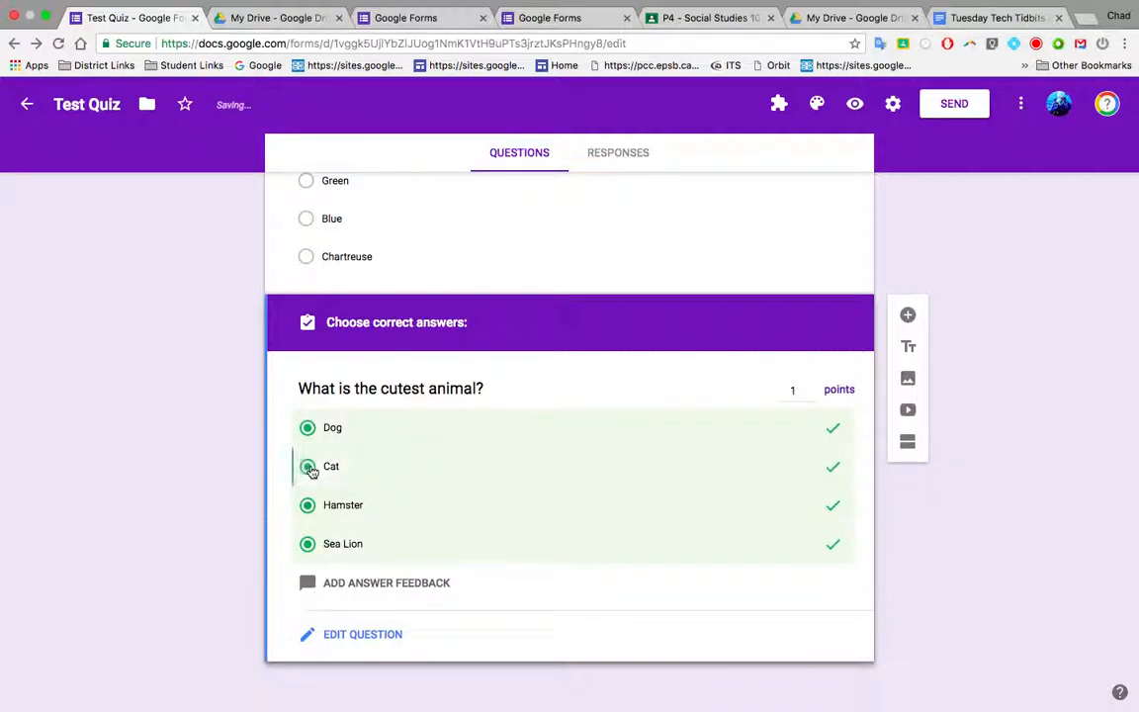
{"action": "left_click", "coordinate": [308, 465]}
{"action": "left_click", "coordinate": [307, 427]}
{"action": "left_click", "coordinate": [307, 465]}
{"action": "left_click", "coordinate": [307, 544]}
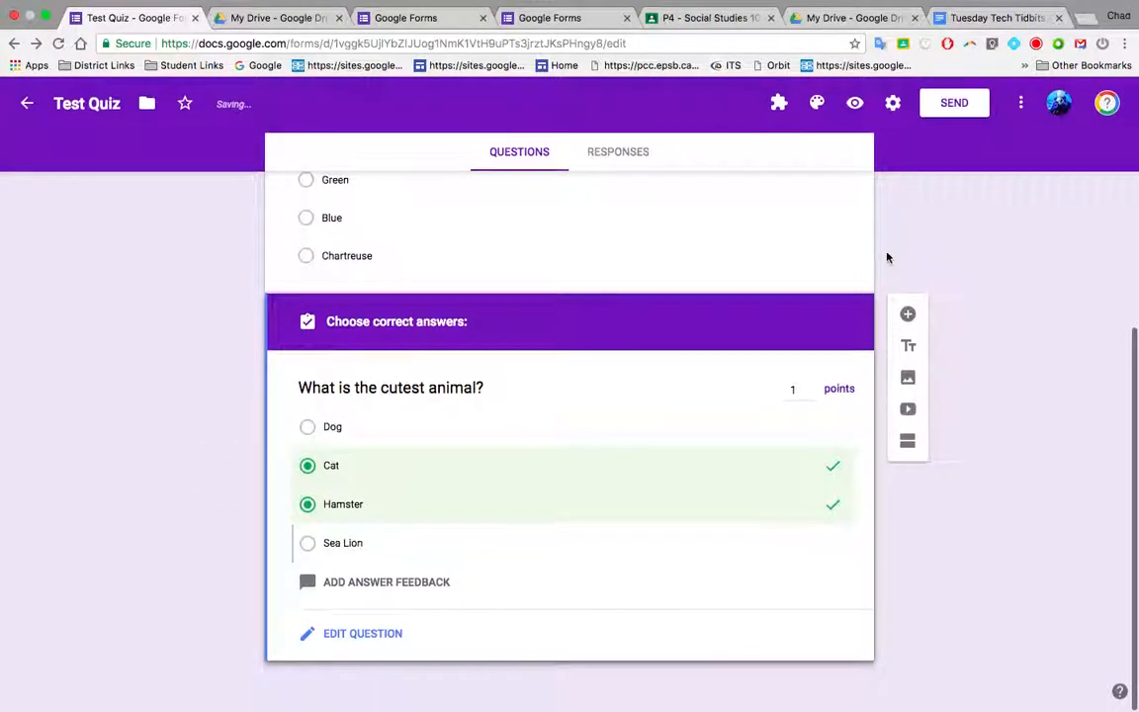
{"action": "left_click", "coordinate": [312, 633]}
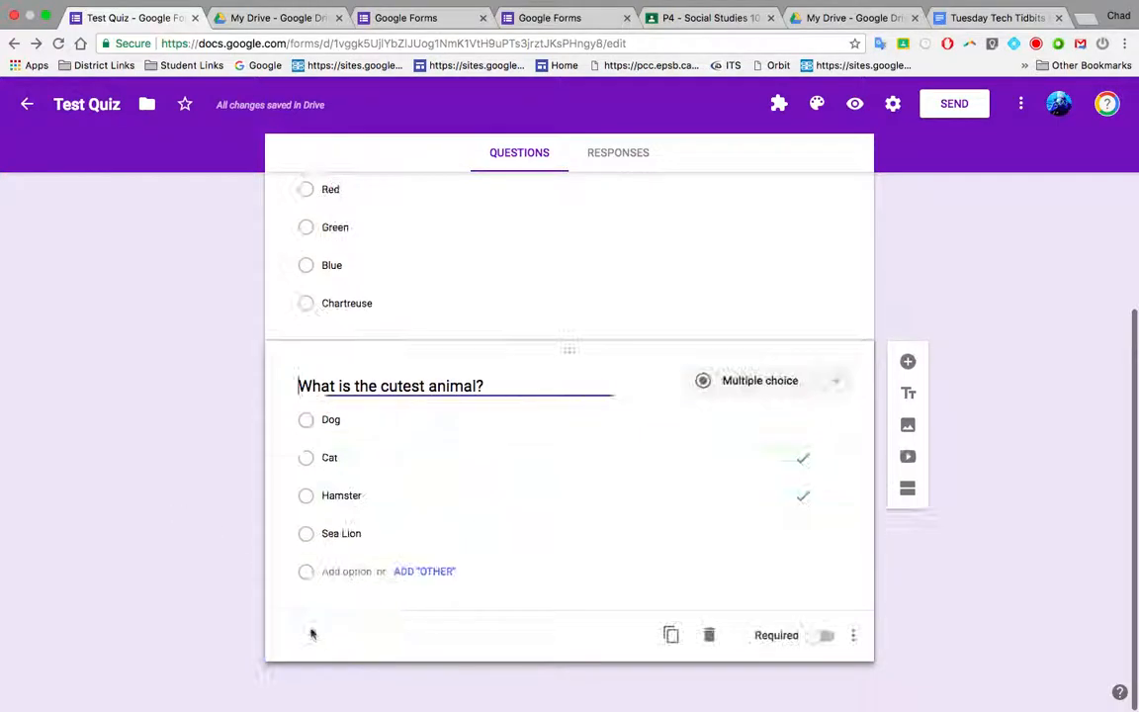
{"action": "scroll", "coordinate": [170, 383], "scroll_direction": "up", "scroll_amount": 5}
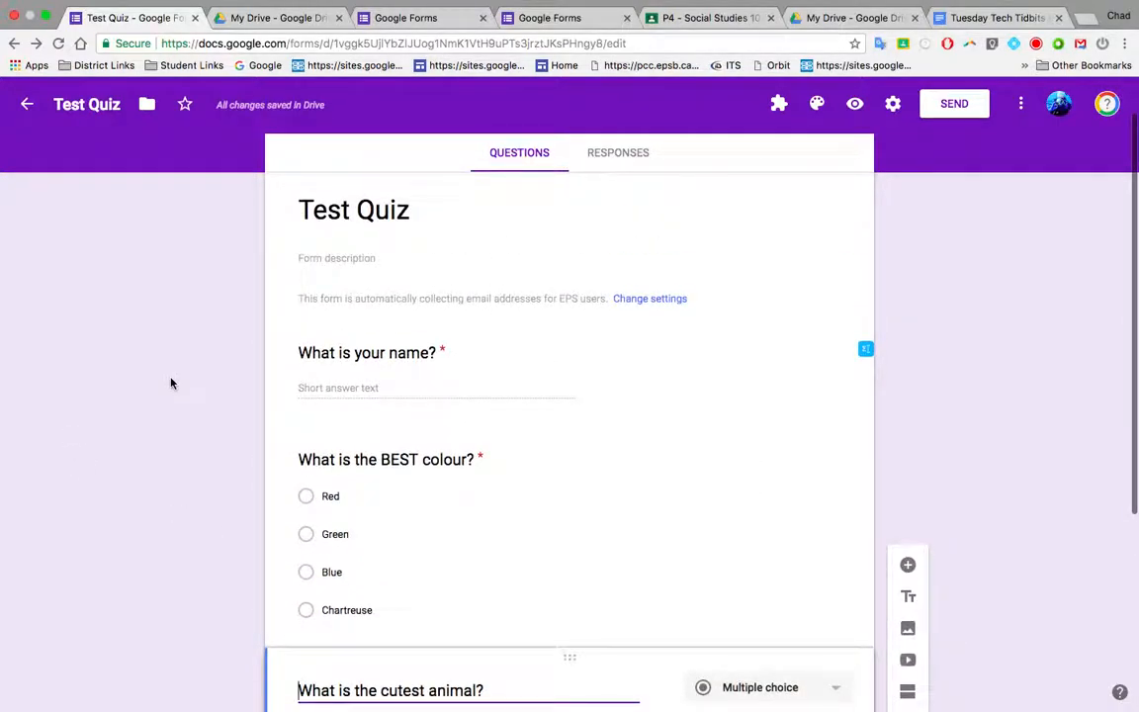
{"action": "scroll", "coordinate": [170, 383], "scroll_direction": "down", "scroll_amount": 3}
{"action": "scroll", "coordinate": [170, 384], "scroll_direction": "up", "scroll_amount": 1}
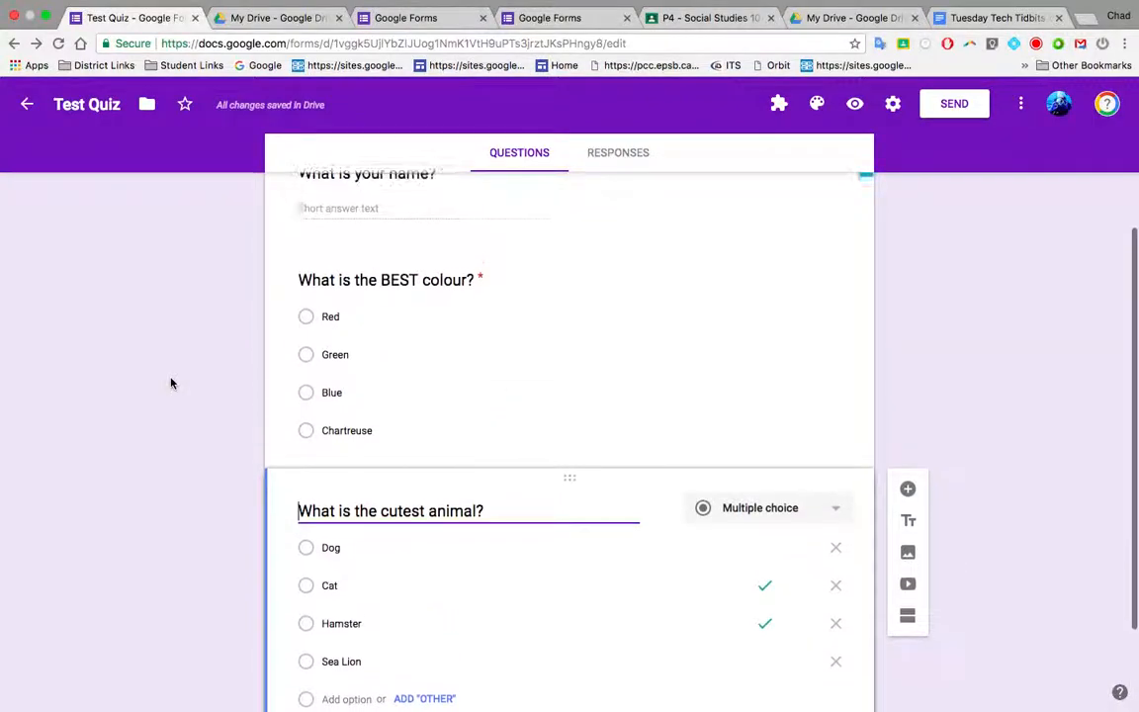
{"action": "scroll", "coordinate": [170, 383], "scroll_direction": "up", "scroll_amount": 2}
{"action": "scroll", "coordinate": [170, 384], "scroll_direction": "down", "scroll_amount": 1}
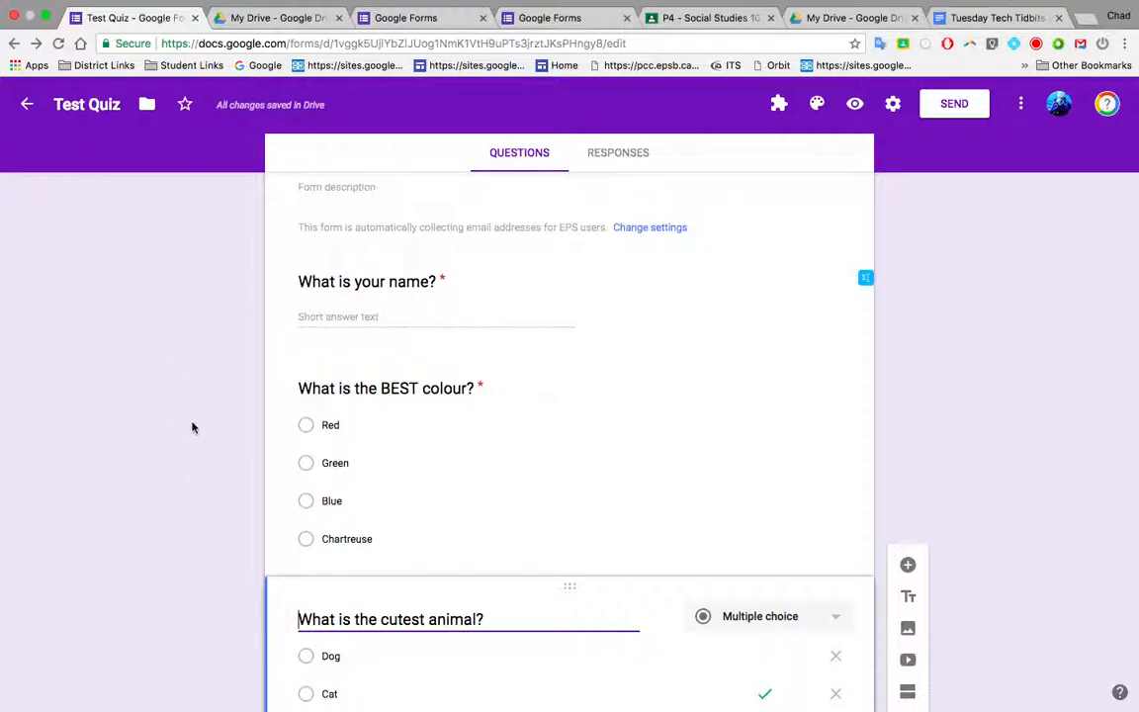
- Switch to the Social Studies 10-2 class in Google Classroom and create an assignment with the newest Test Quiz form attached from Google Drive
{"action": "left_click", "coordinate": [701, 19]}
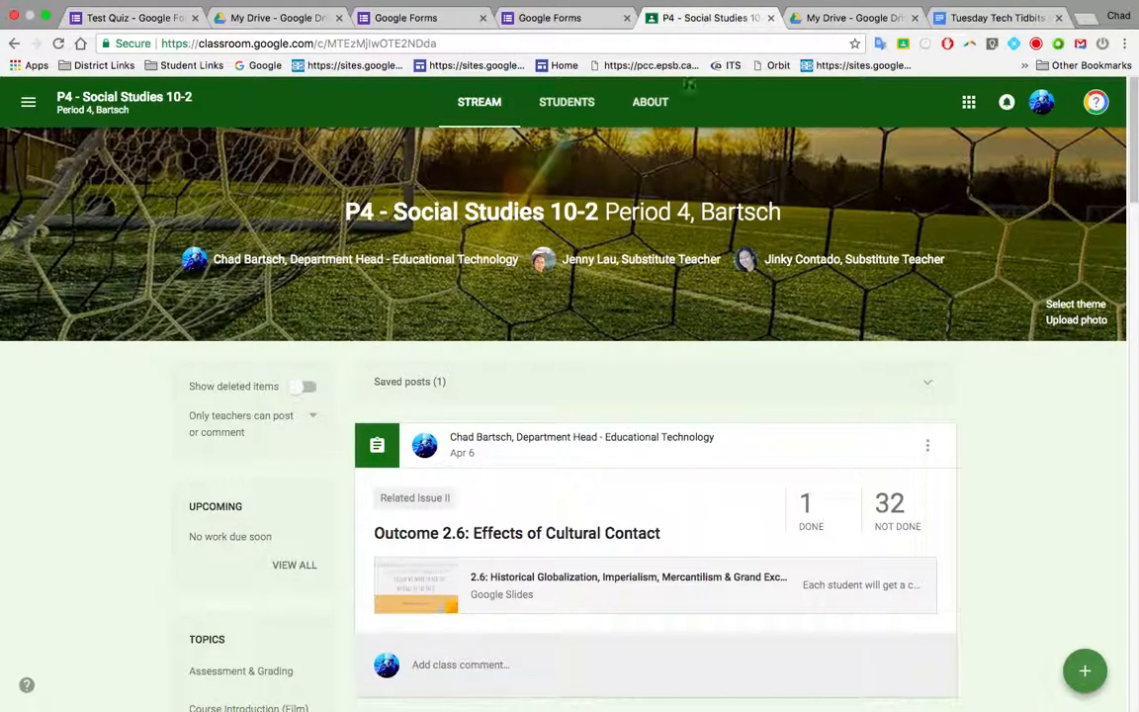
{"action": "scroll", "coordinate": [870, 407], "scroll_direction": "down", "scroll_amount": 1}
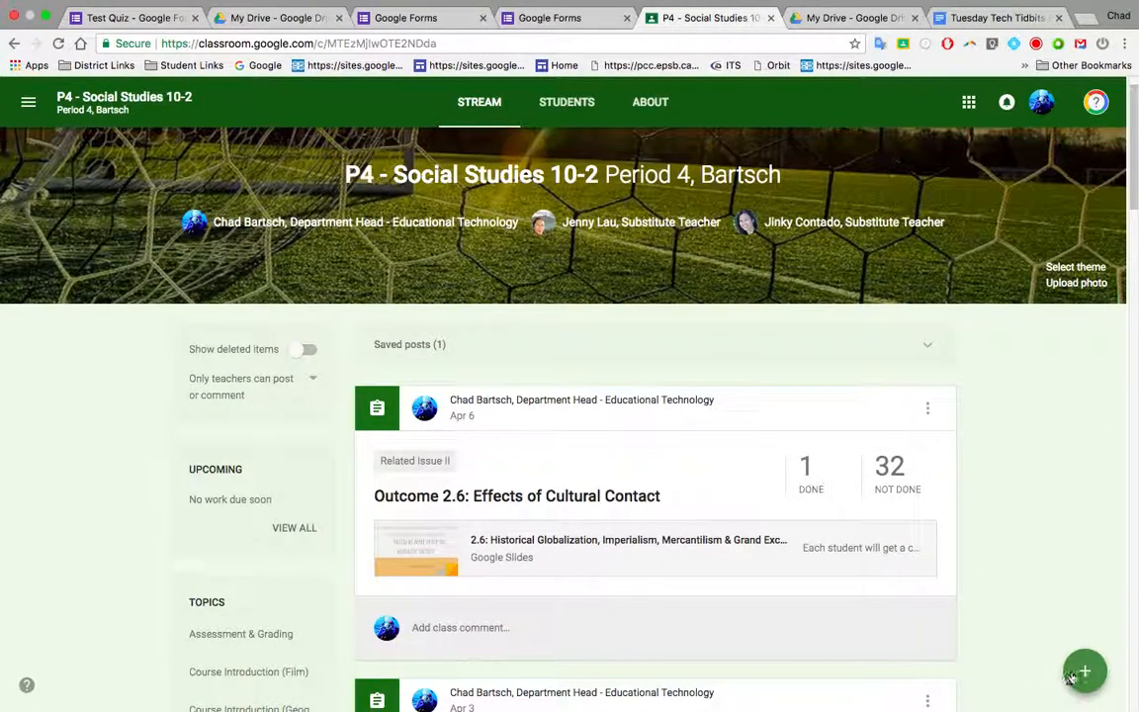
{"action": "mouse_move", "coordinate": [1085, 682]}
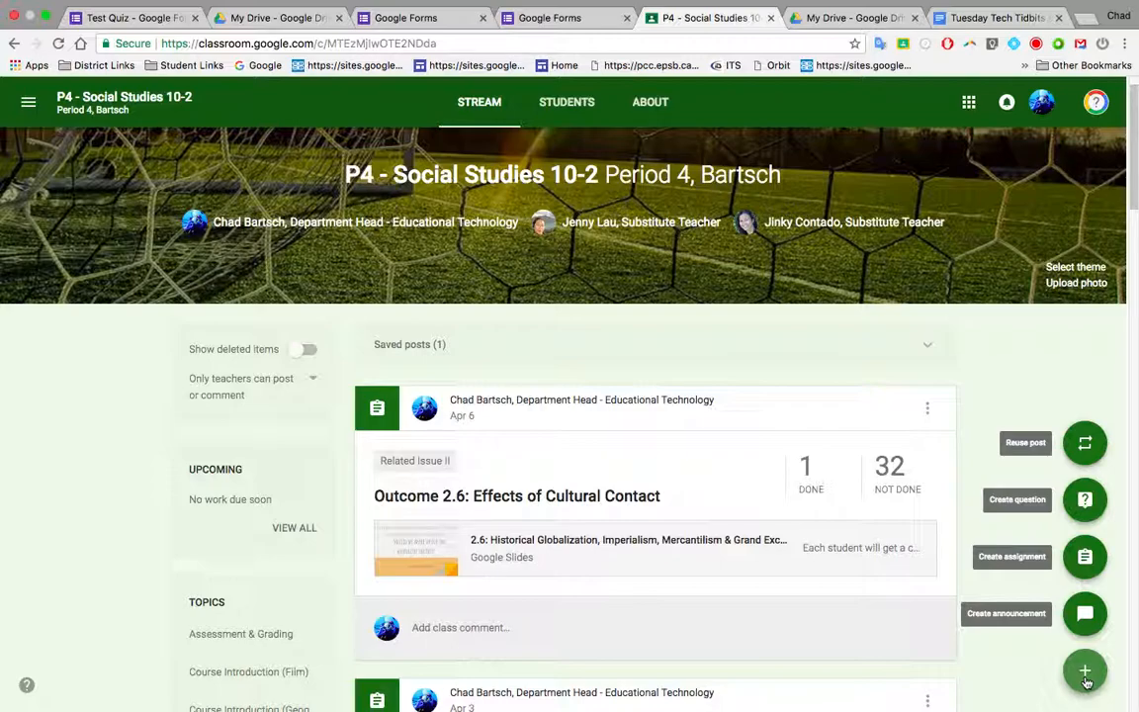
{"action": "left_click", "coordinate": [1086, 559]}
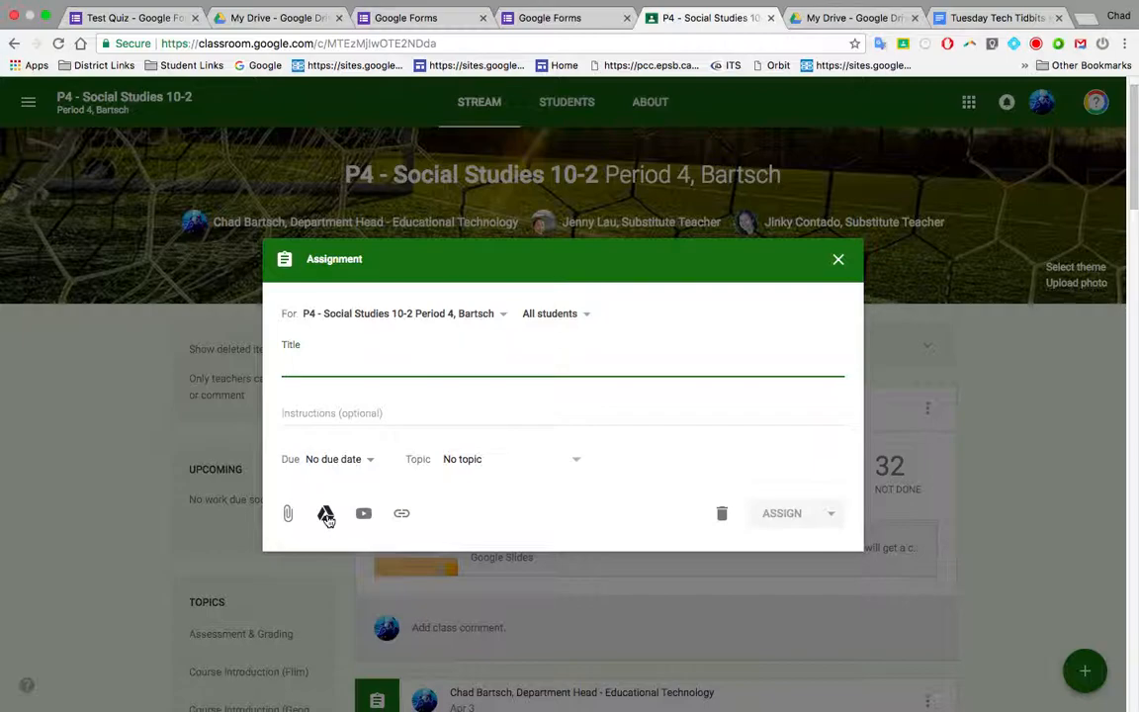
{"action": "left_click", "coordinate": [326, 515]}
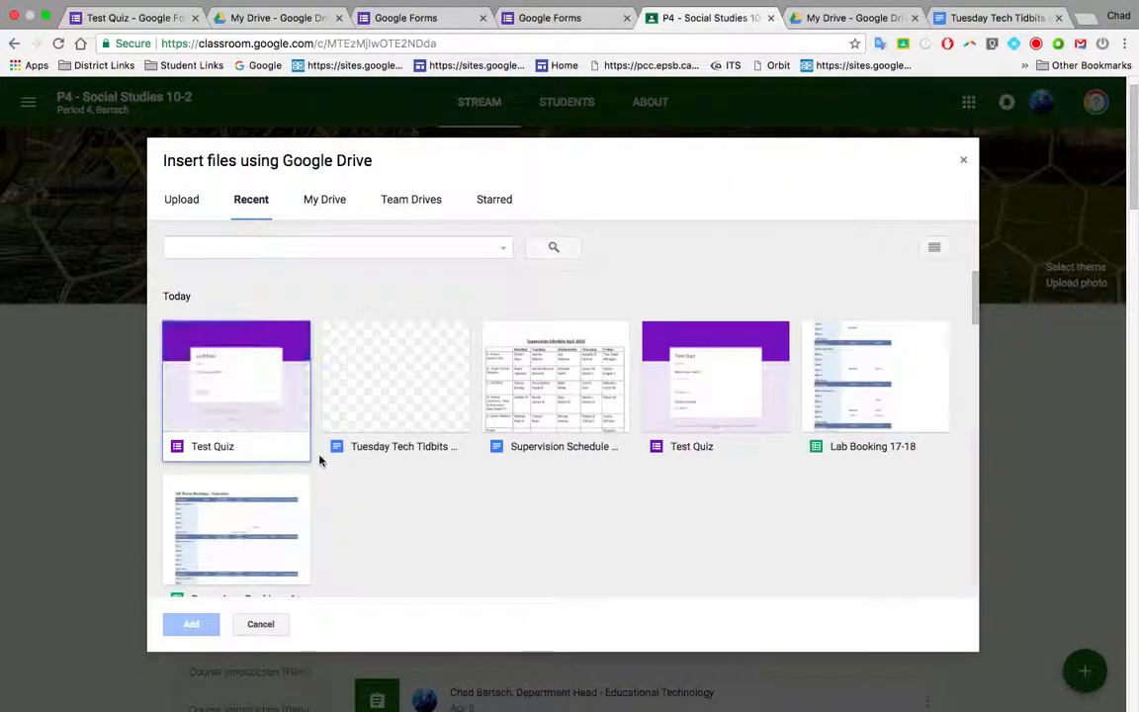
{"action": "left_click", "coordinate": [238, 387]}
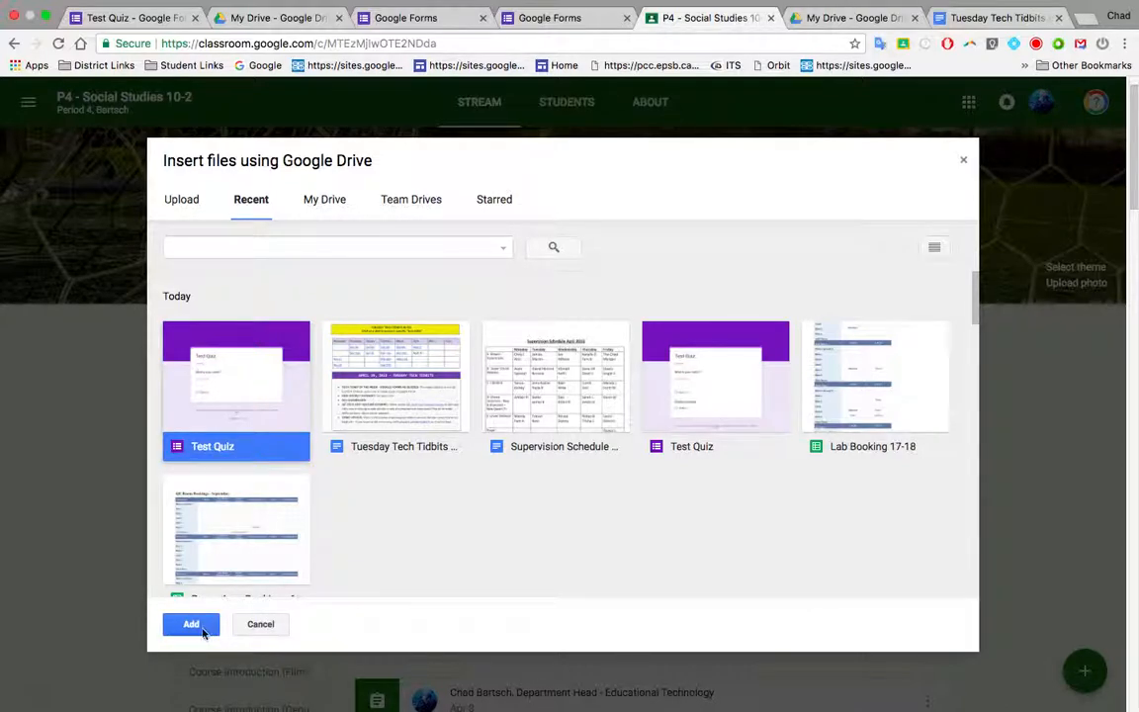
{"action": "left_click", "coordinate": [202, 632]}
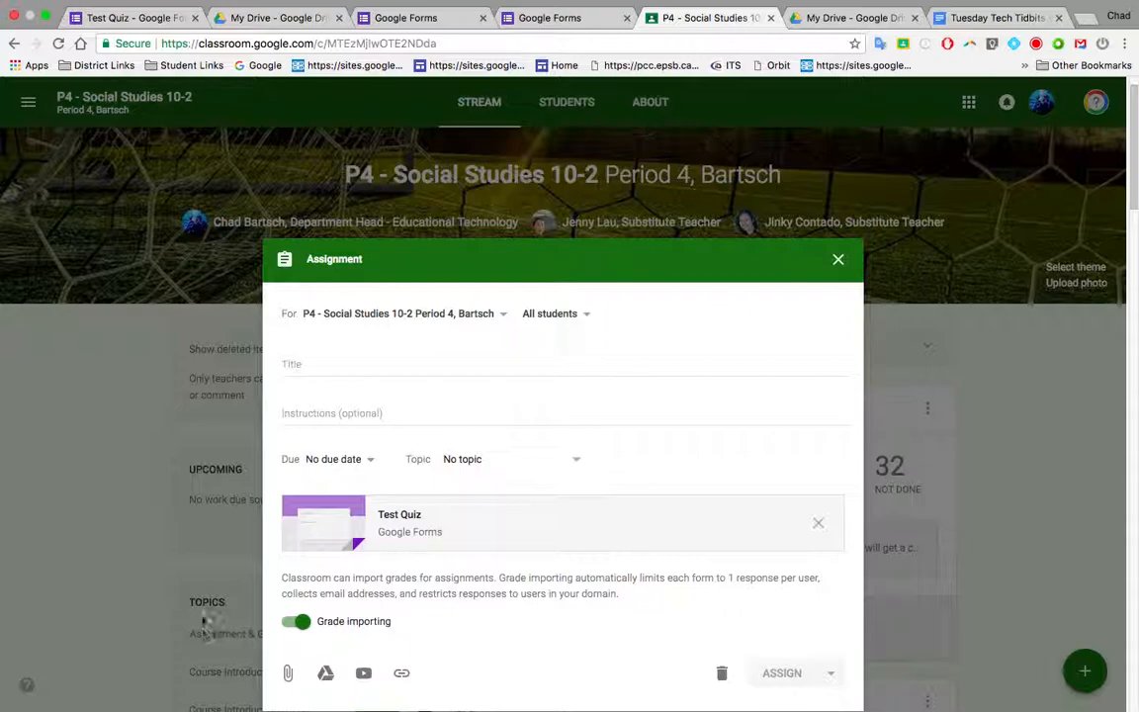
- Title the assignment "Test Quiz" and close it without assigning it
{"action": "left_click", "coordinate": [299, 361]}
{"action": "type", "text": "Test Quiz"}
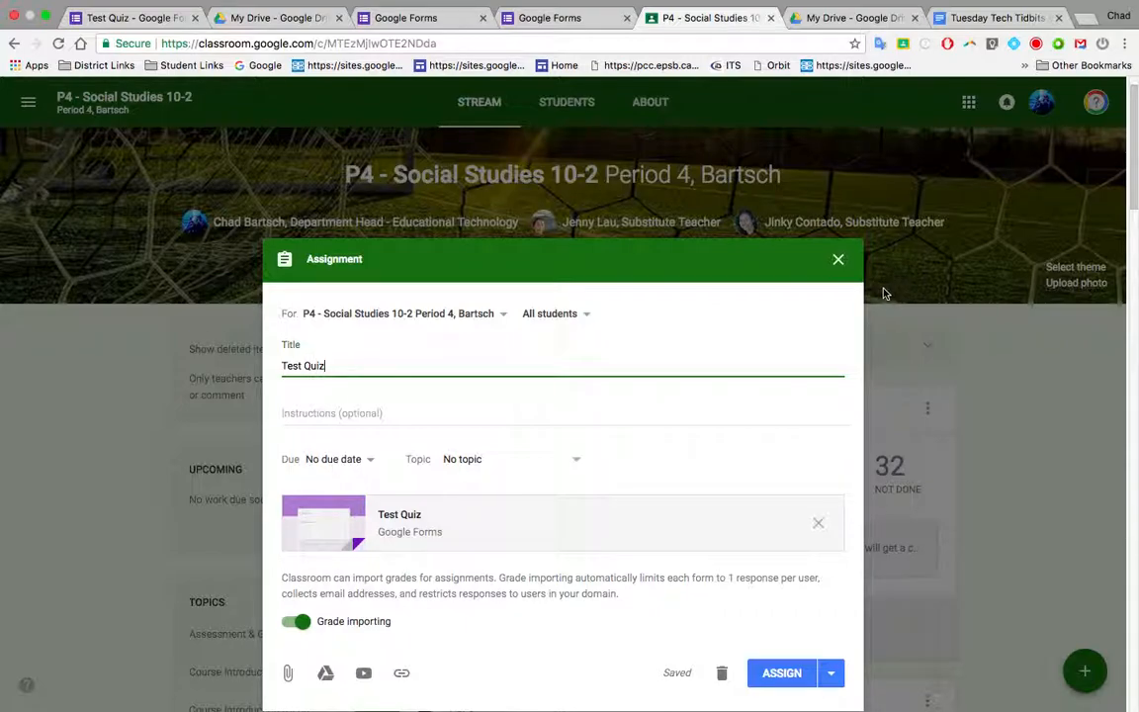
{"action": "left_click", "coordinate": [837, 263]}
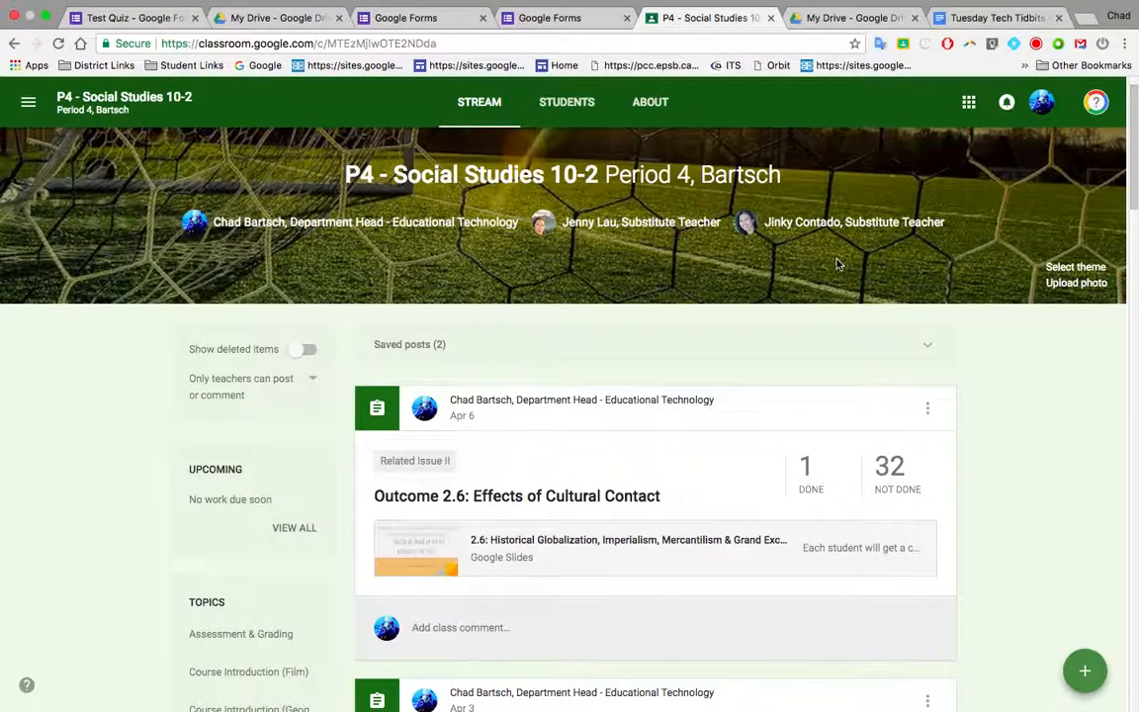
- Switch back to the Test Quiz form editor, start sending the form by email, and search the recipients for "queen"
{"action": "left_click", "coordinate": [543, 18]}
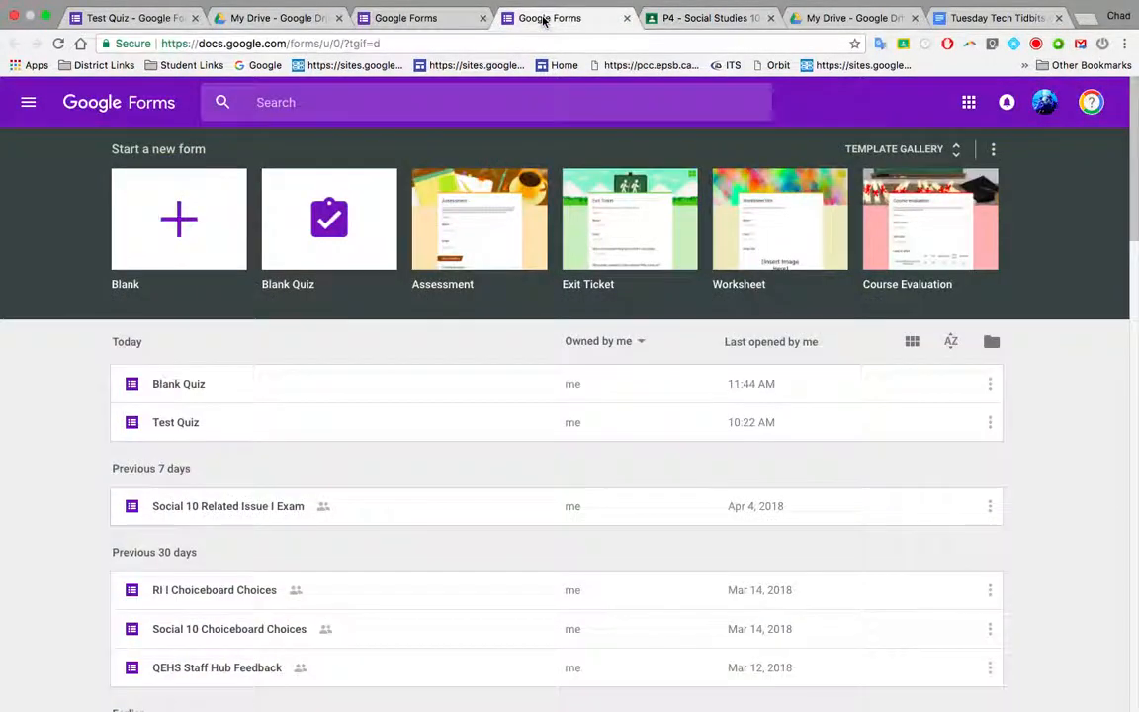
{"action": "left_click", "coordinate": [124, 18]}
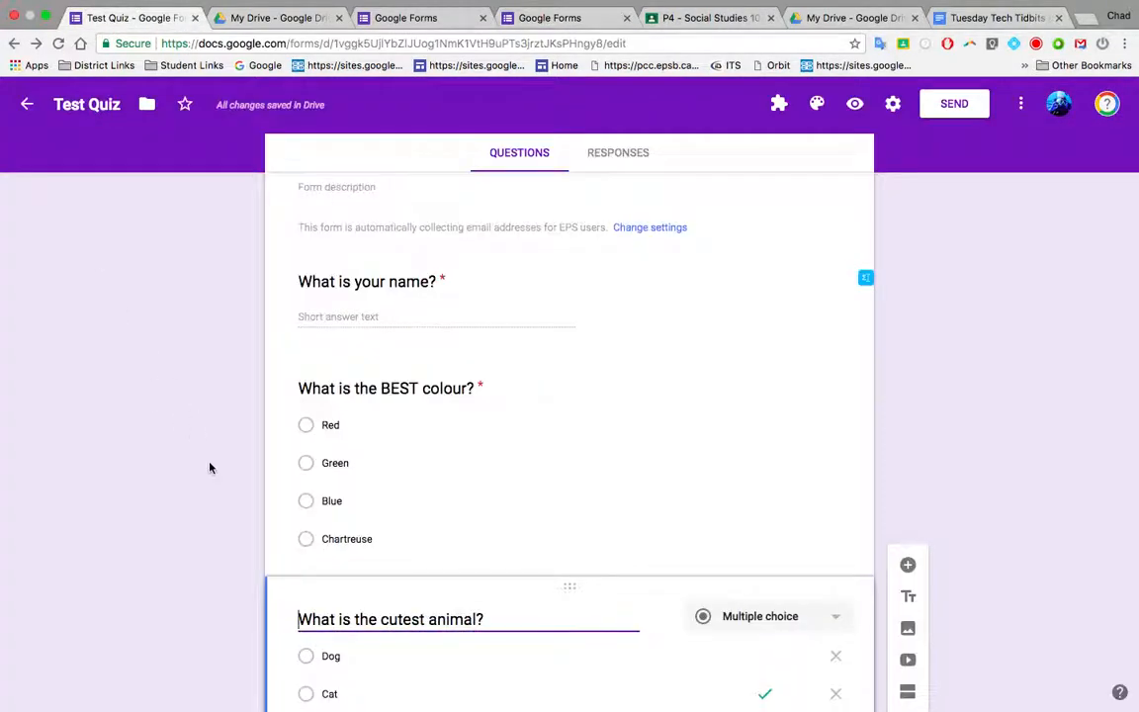
{"action": "scroll", "coordinate": [210, 466], "scroll_direction": "up", "scroll_amount": 2}
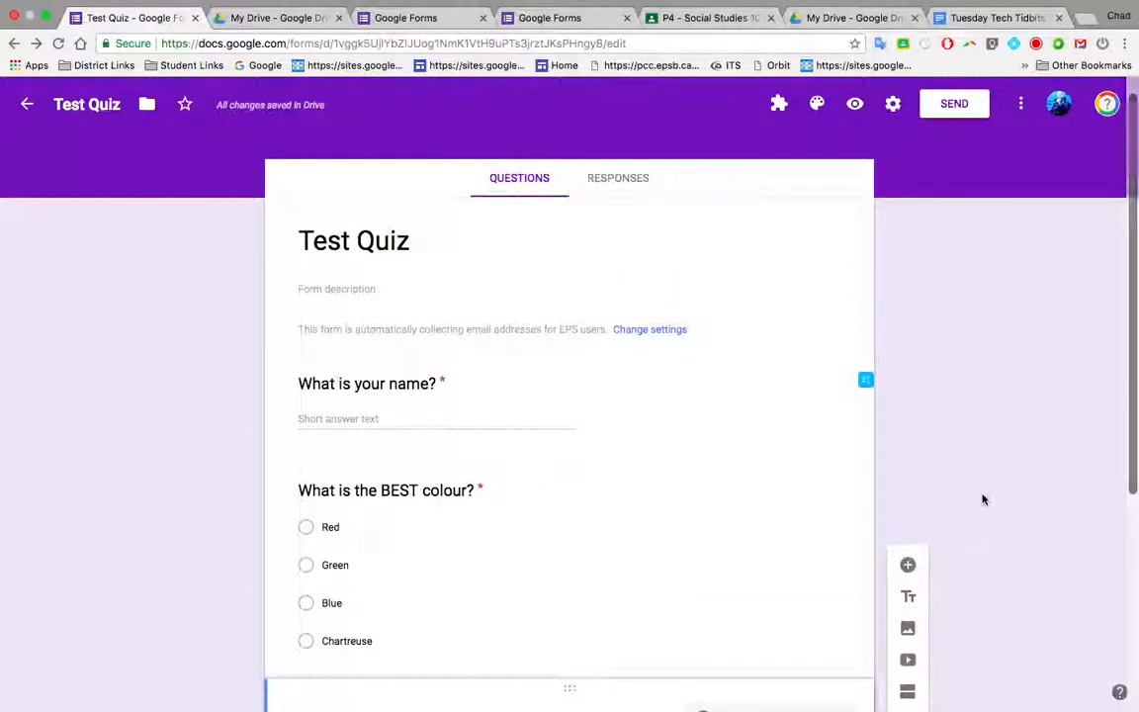
{"action": "scroll", "coordinate": [982, 499], "scroll_direction": "up", "scroll_amount": 1}
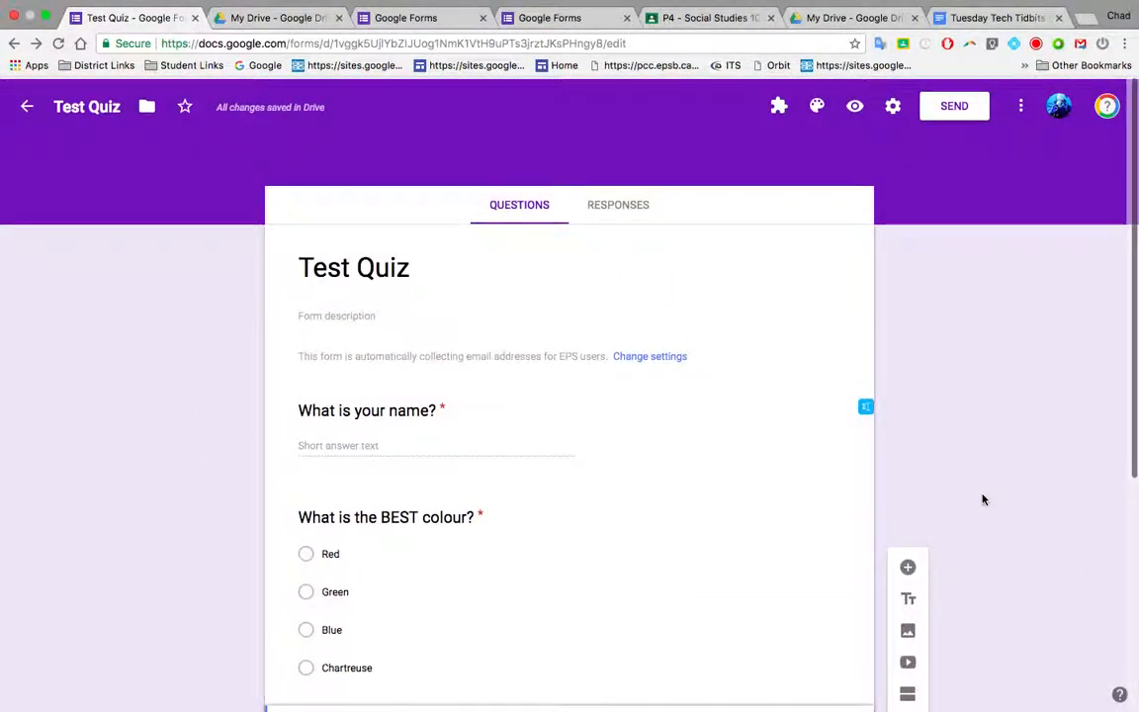
{"action": "left_click", "coordinate": [956, 107]}
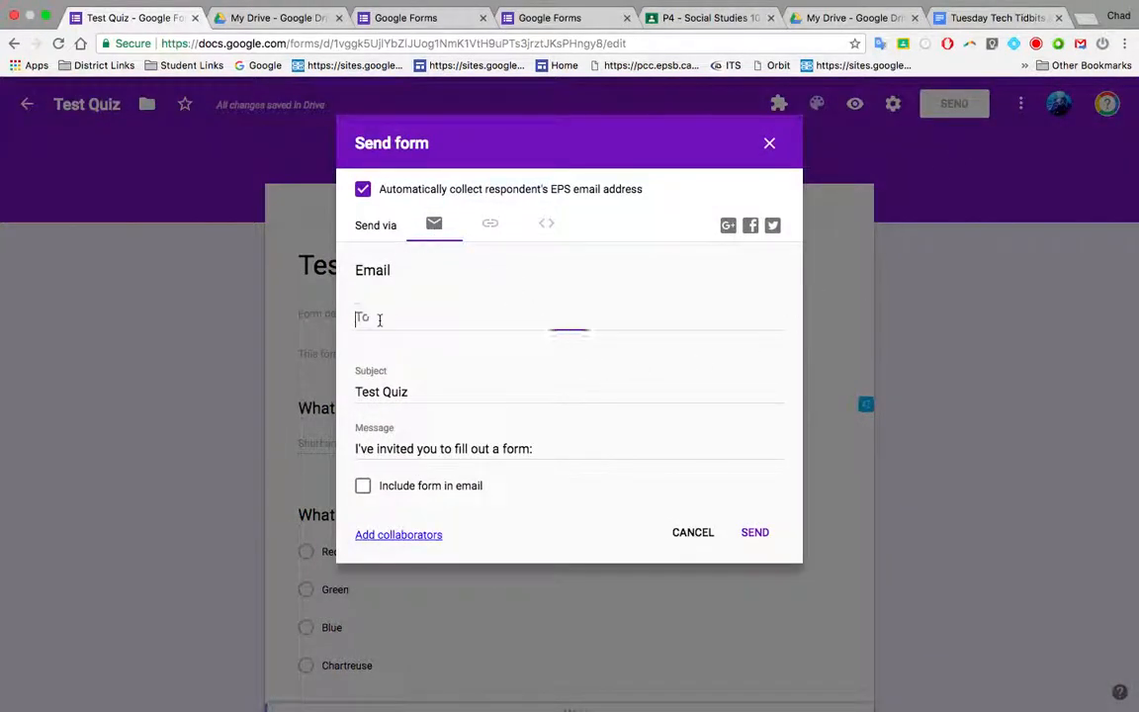
{"action": "type", "text": "queen"}
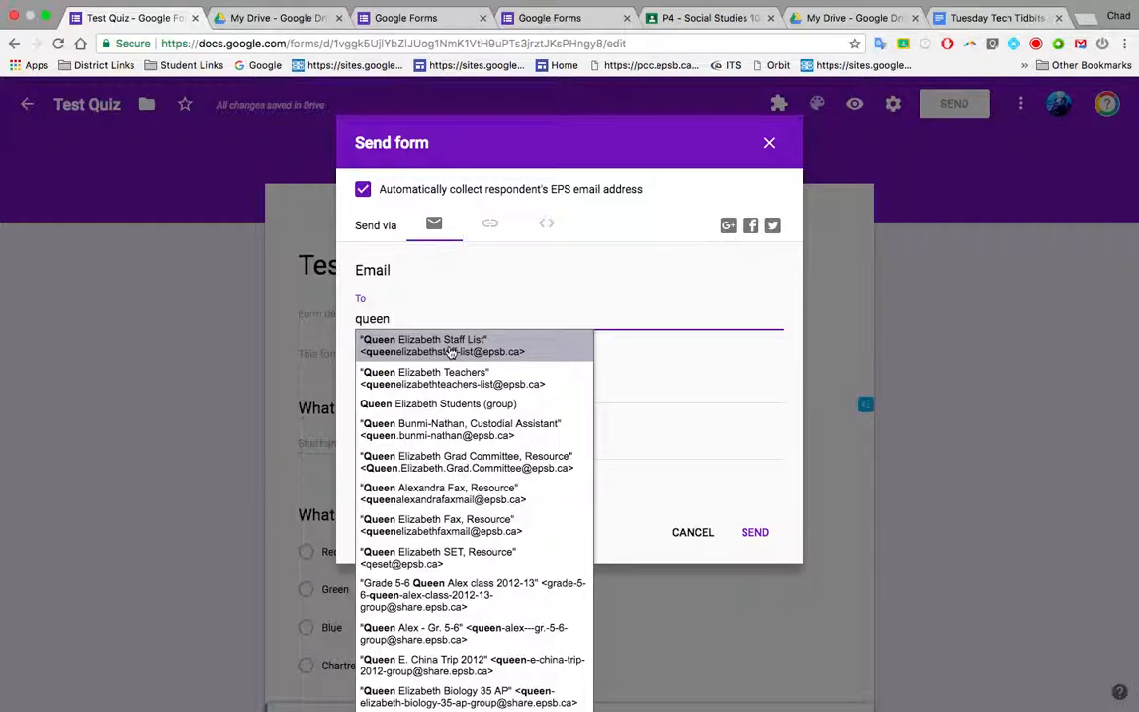
- Generate a shortened share link for Test Quiz, copy it, and close the sending options without emailing the form
{"action": "left_click", "coordinate": [489, 222]}
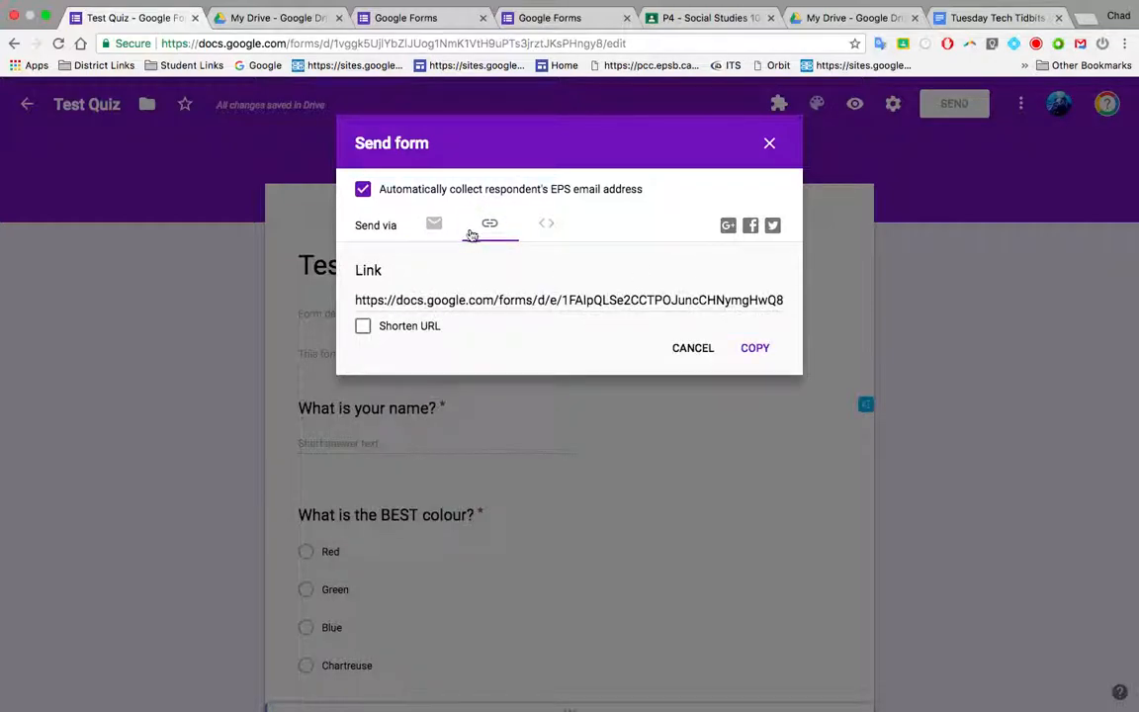
{"action": "left_click", "coordinate": [363, 328]}
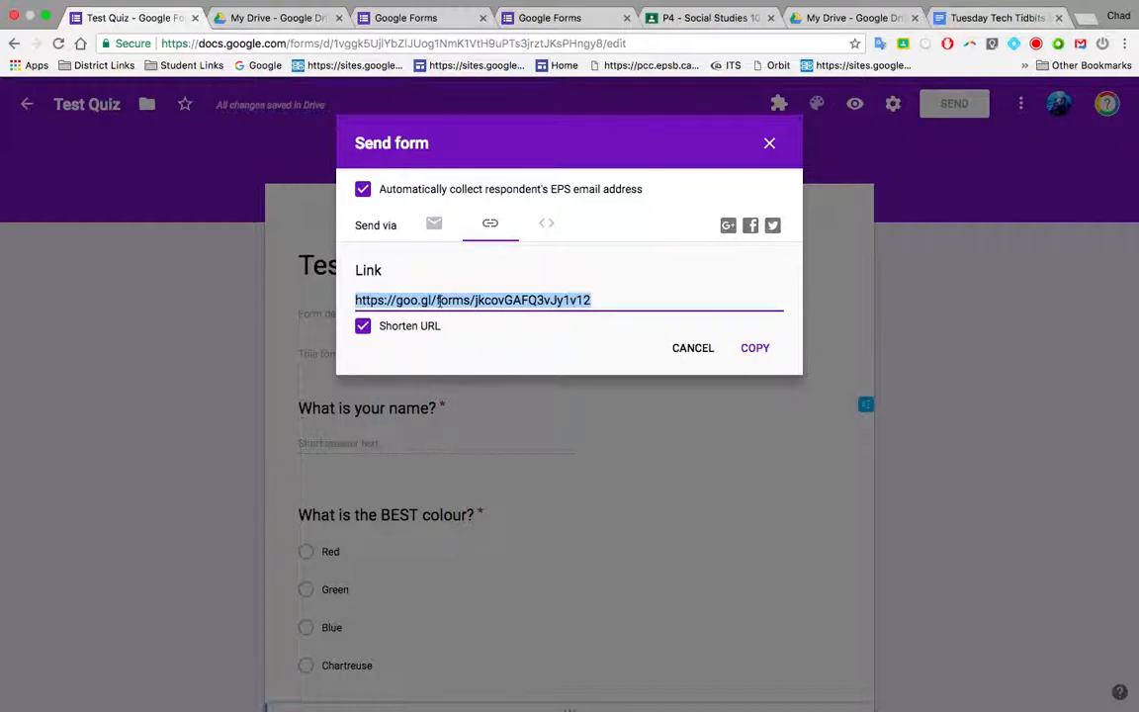
{"action": "left_click", "coordinate": [759, 347]}
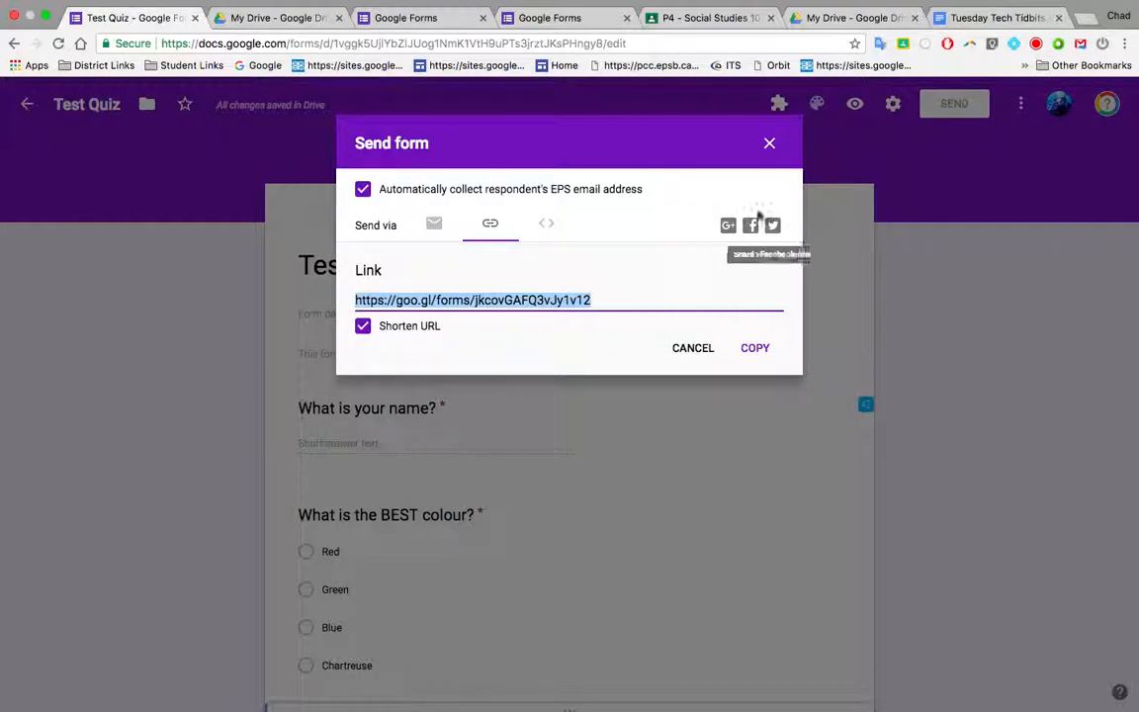
{"action": "left_click", "coordinate": [693, 348]}
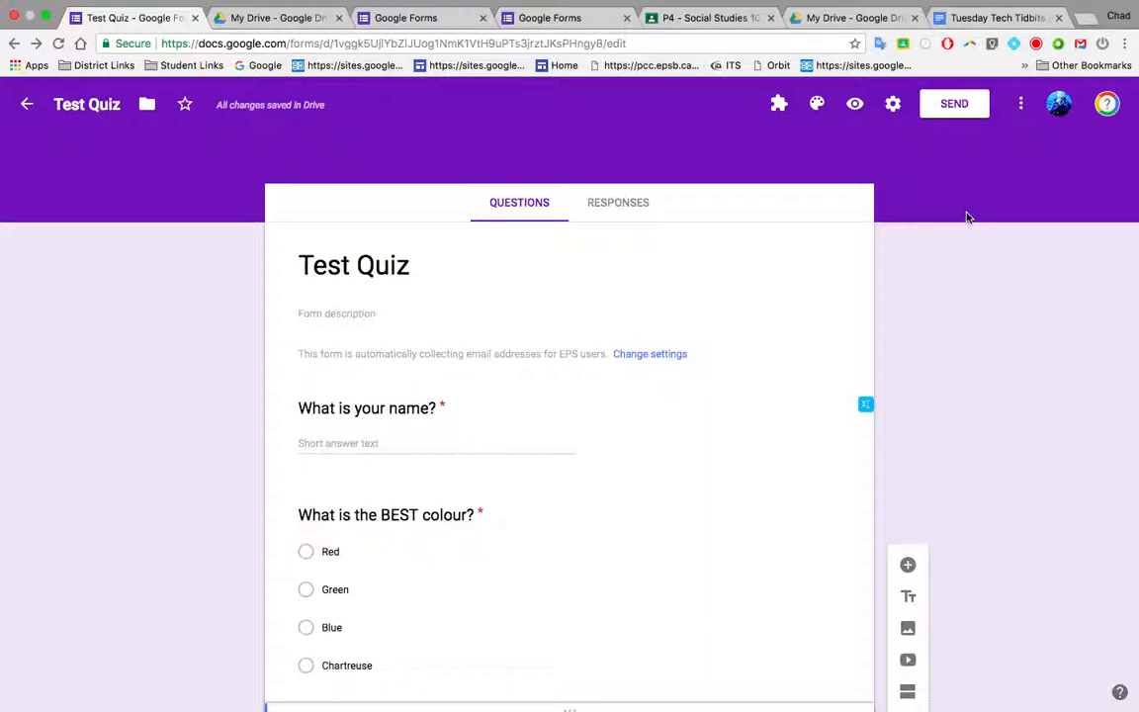
- Preview Test Quiz and submit a response with Cat as cutest animal, Chartreuse as best colour, and the respondent's name filled in
{"action": "left_click", "coordinate": [856, 109]}
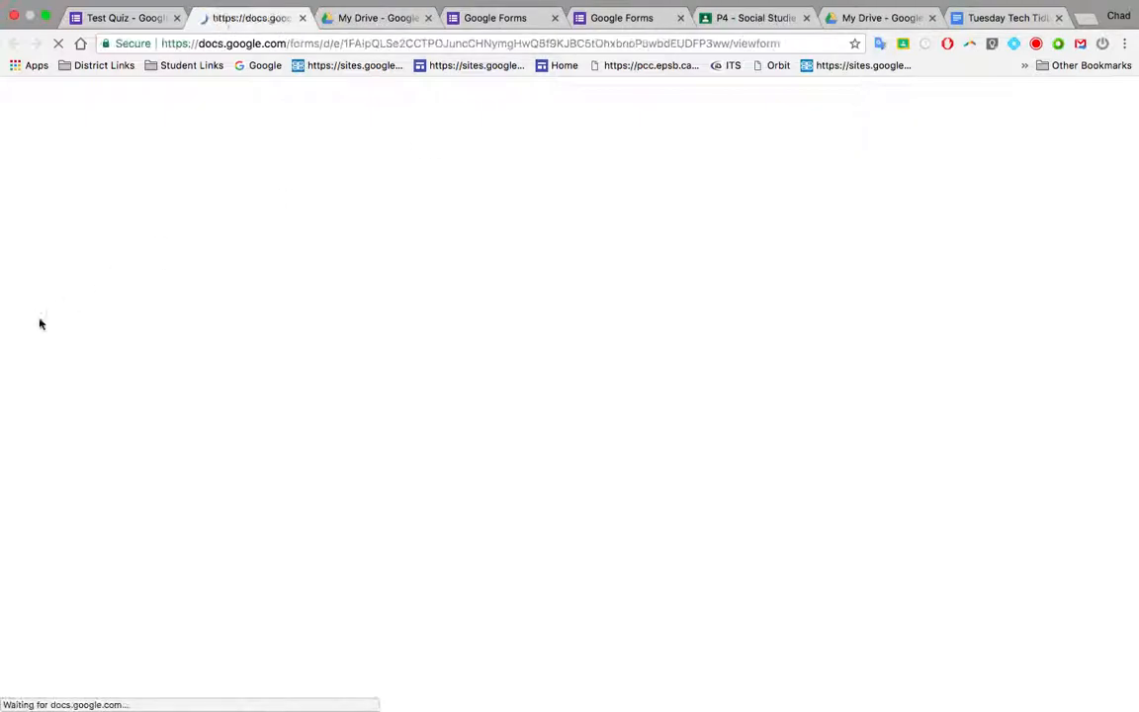
{"action": "scroll", "coordinate": [168, 500], "scroll_direction": "down", "scroll_amount": 3}
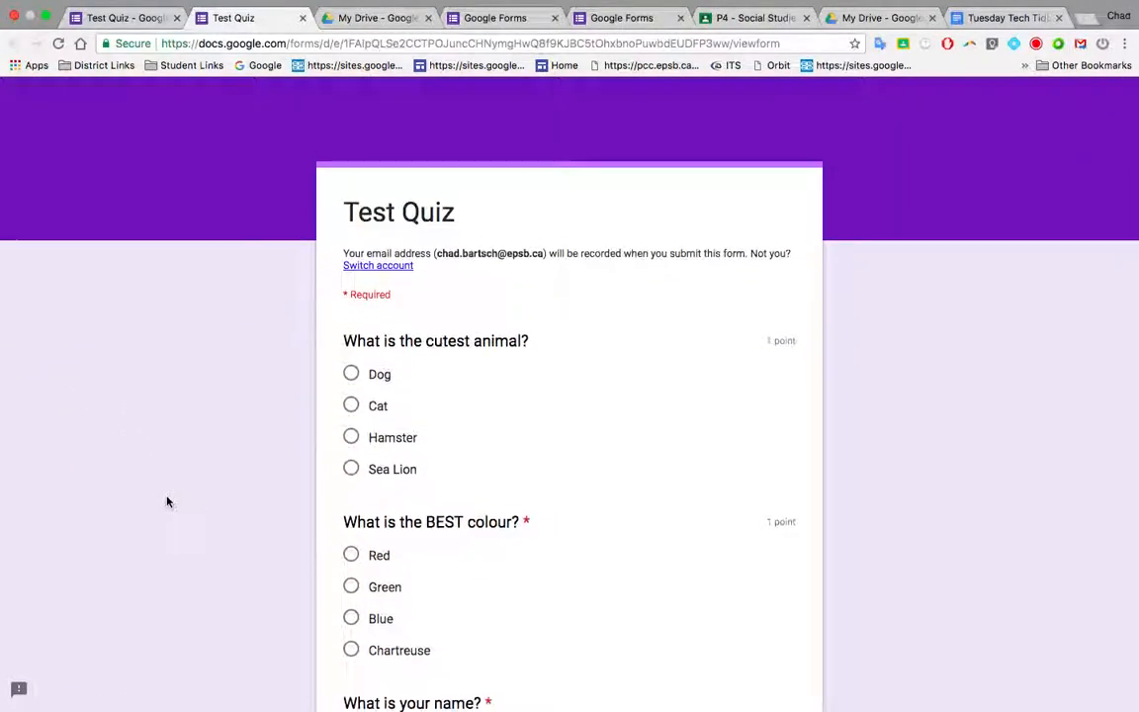
{"action": "scroll", "coordinate": [168, 501], "scroll_direction": "down", "scroll_amount": 1}
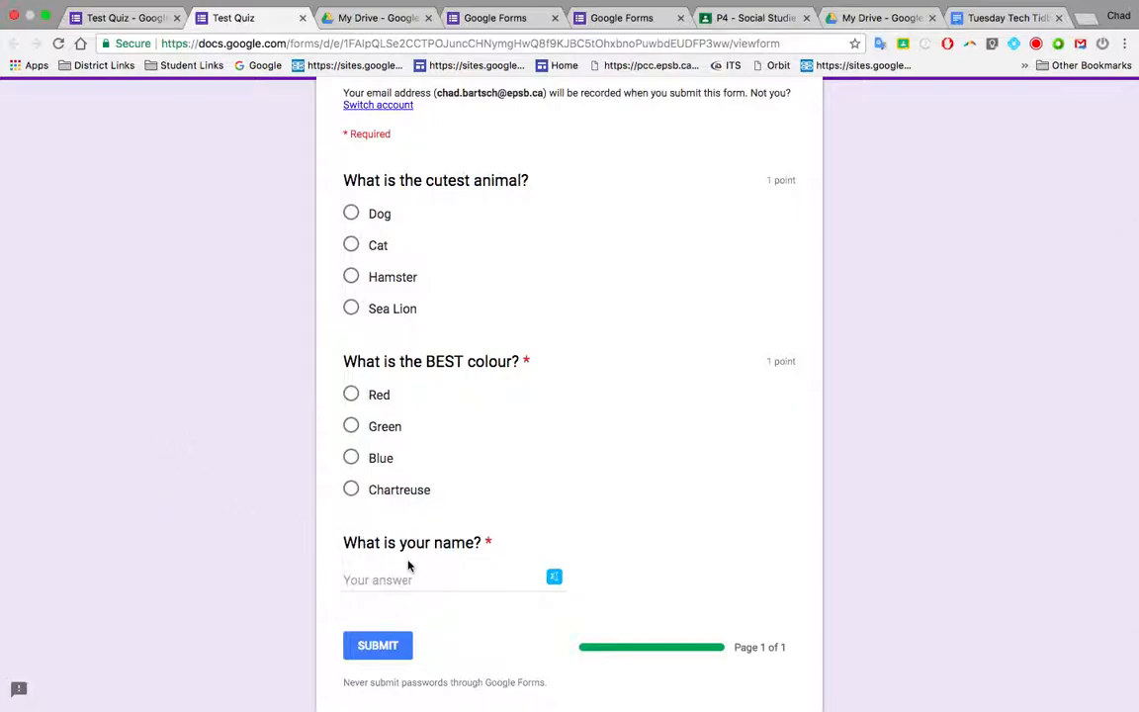
{"action": "scroll", "coordinate": [293, 413], "scroll_direction": "up", "scroll_amount": 1}
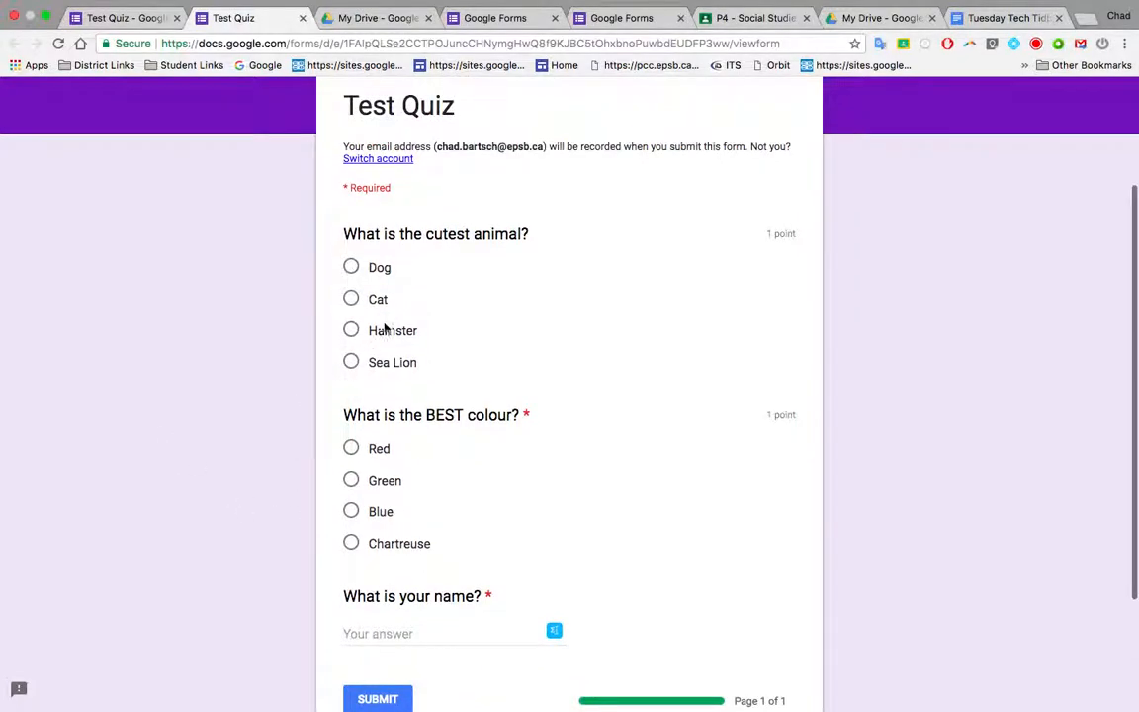
{"action": "left_click", "coordinate": [356, 299]}
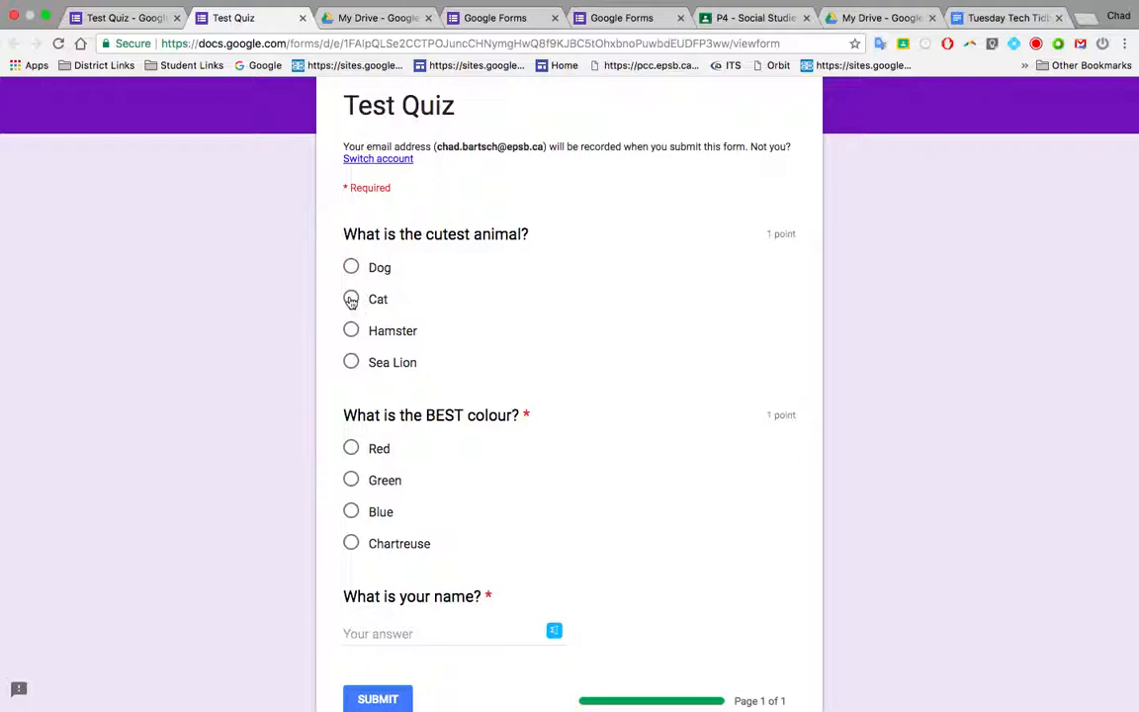
{"action": "scroll", "coordinate": [296, 494], "scroll_direction": "down", "scroll_amount": 1}
{"action": "left_click", "coordinate": [352, 516]}
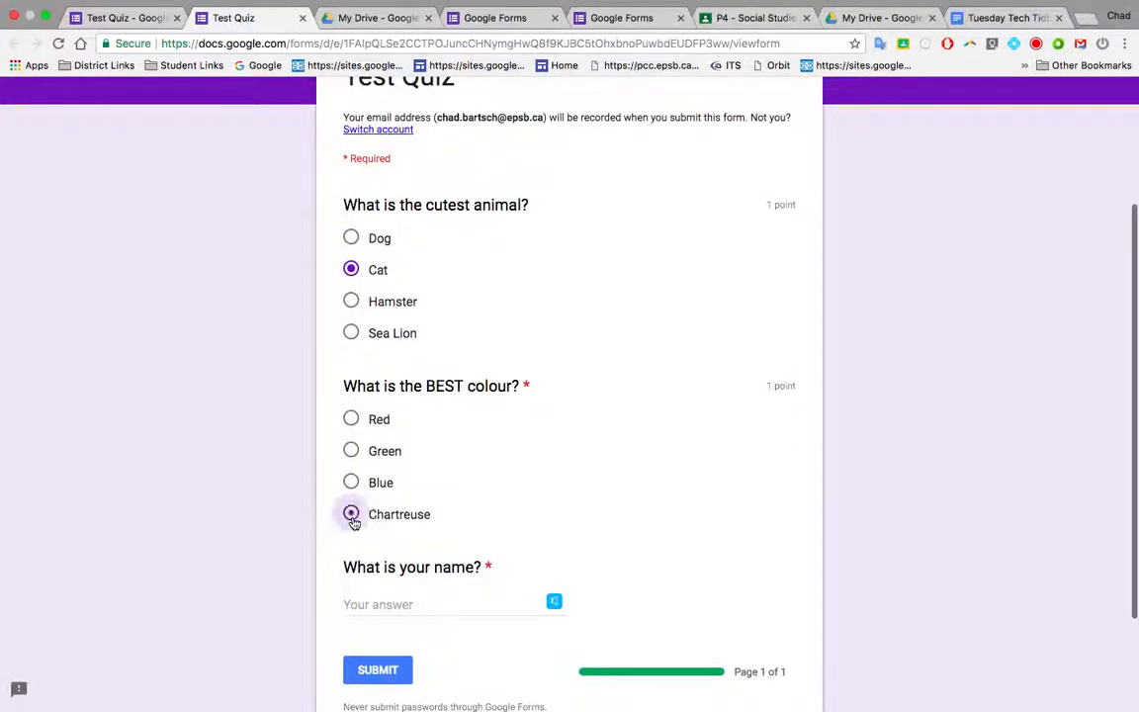
{"action": "left_click", "coordinate": [377, 613]}
{"action": "type", "text": "Chad"}
{"action": "left_click", "coordinate": [377, 670]}
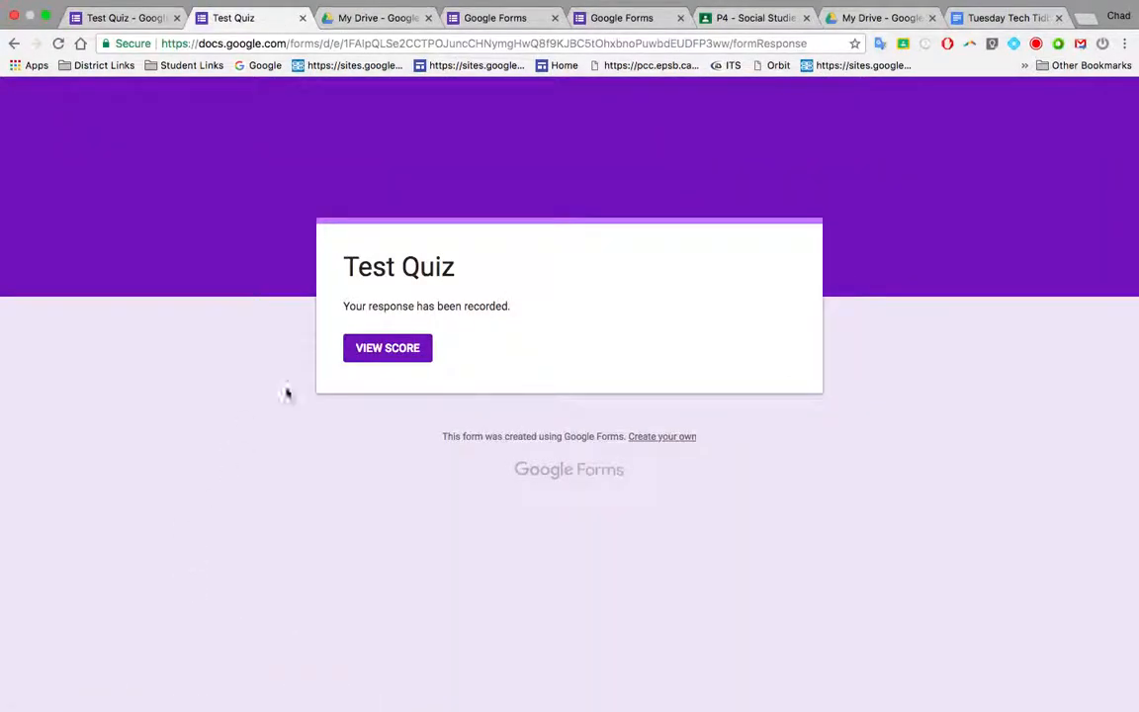
- View the score of the submitted response and examine the points and marked answers for each question
{"action": "left_click", "coordinate": [387, 352]}
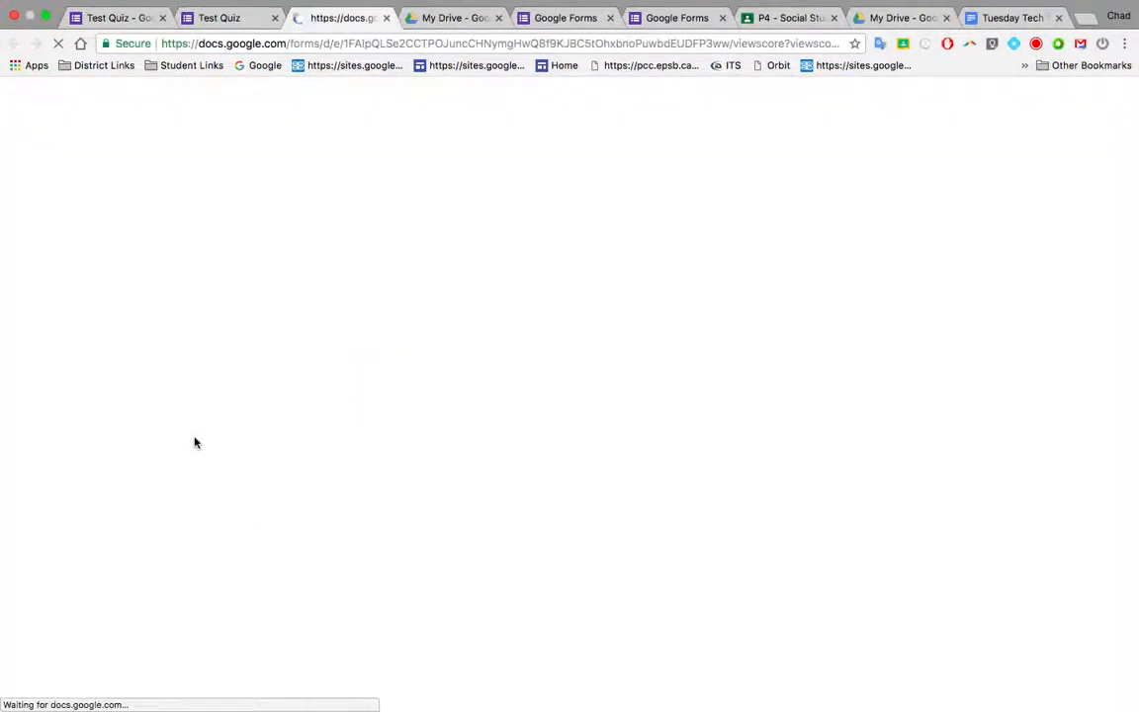
{"action": "scroll", "coordinate": [194, 445], "scroll_direction": "down", "scroll_amount": 2}
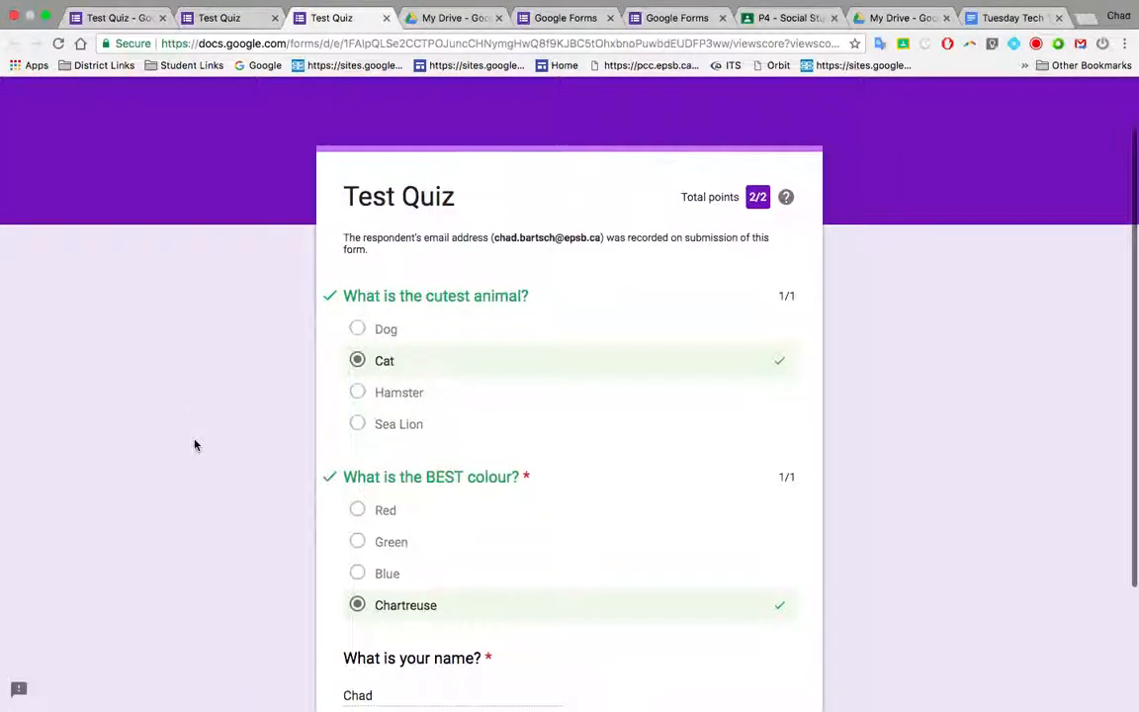
{"action": "scroll", "coordinate": [194, 445], "scroll_direction": "down", "scroll_amount": 1}
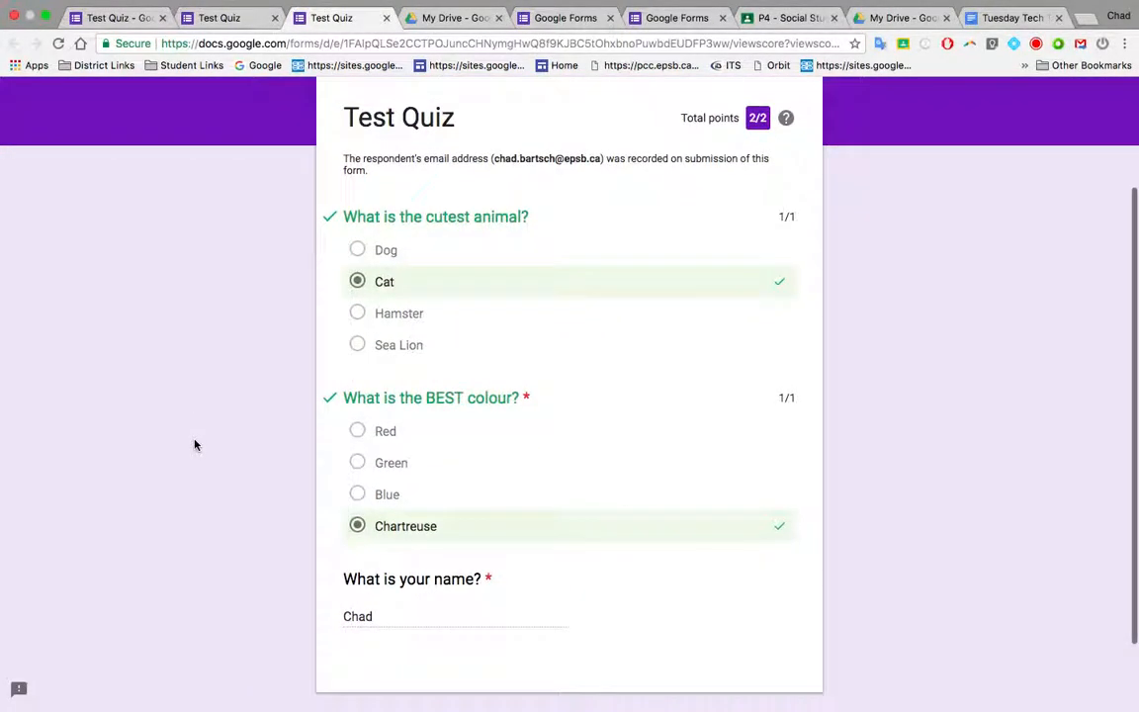
{"action": "scroll", "coordinate": [195, 445], "scroll_direction": "up", "scroll_amount": 1}
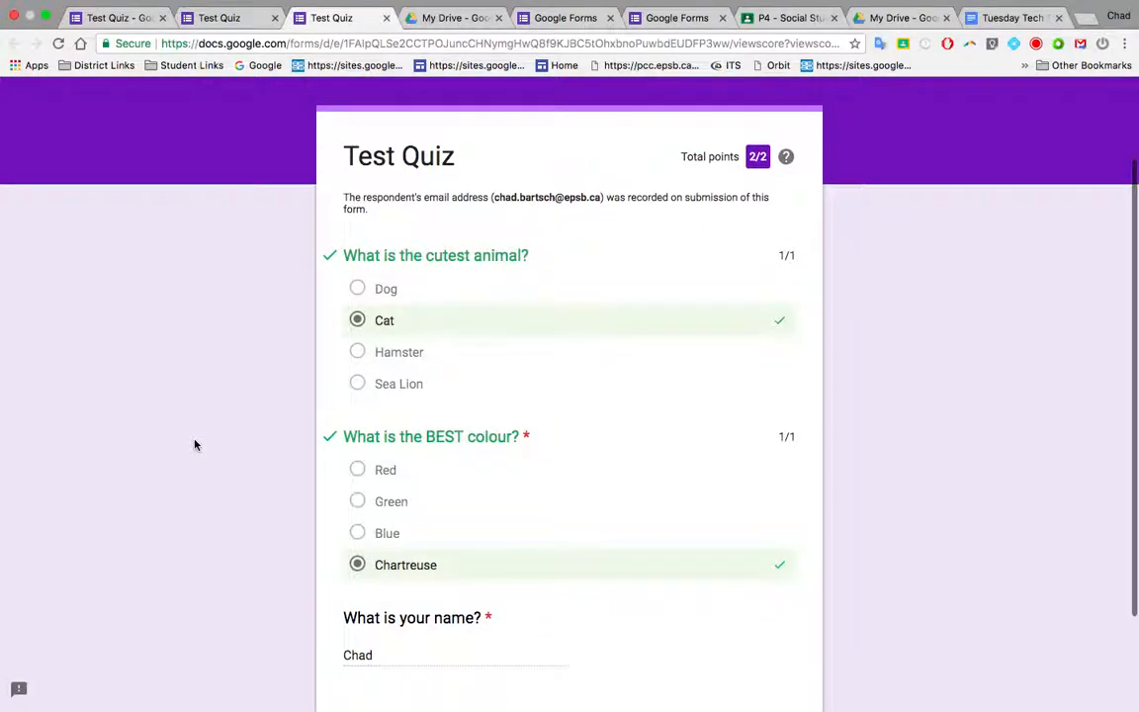
{"action": "scroll", "coordinate": [193, 436], "scroll_direction": "up", "scroll_amount": 1}
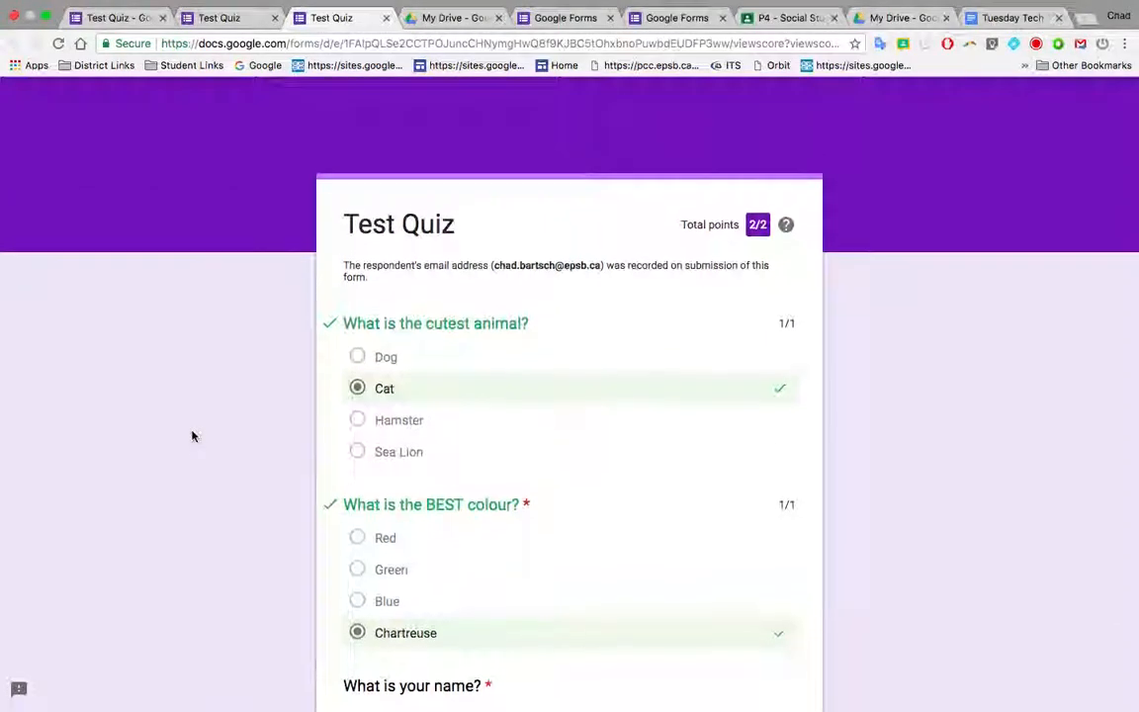
{"action": "scroll", "coordinate": [192, 435], "scroll_direction": "down", "scroll_amount": 2}
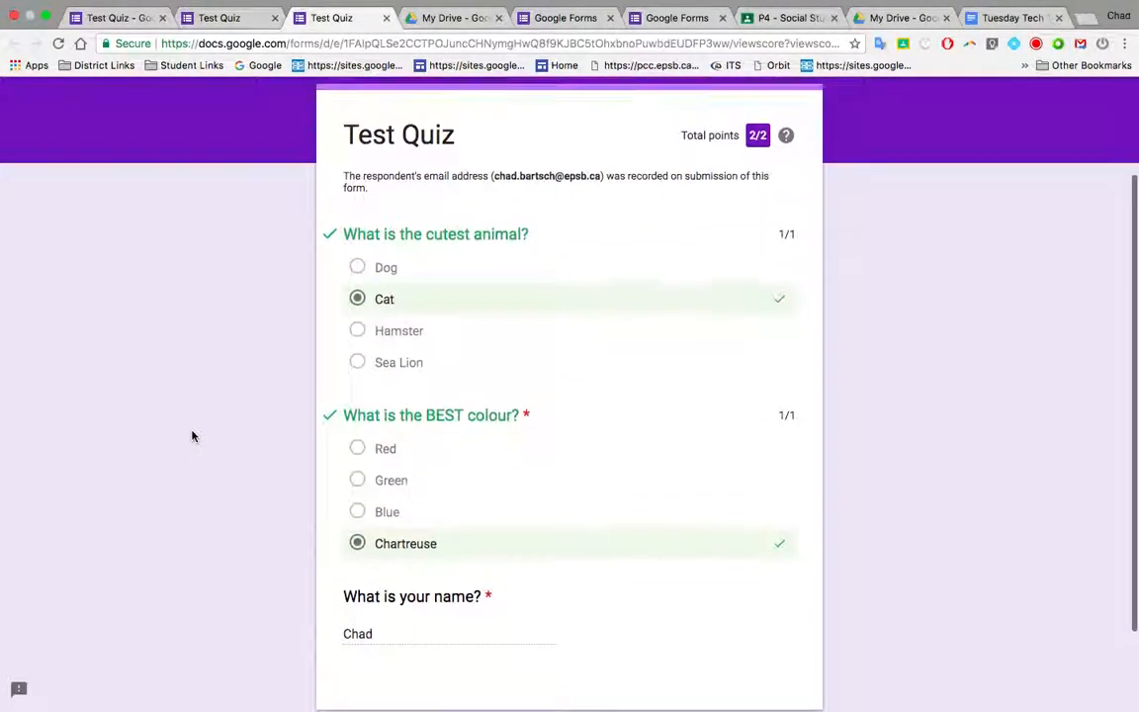
{"action": "scroll", "coordinate": [192, 436], "scroll_direction": "up", "scroll_amount": 1}
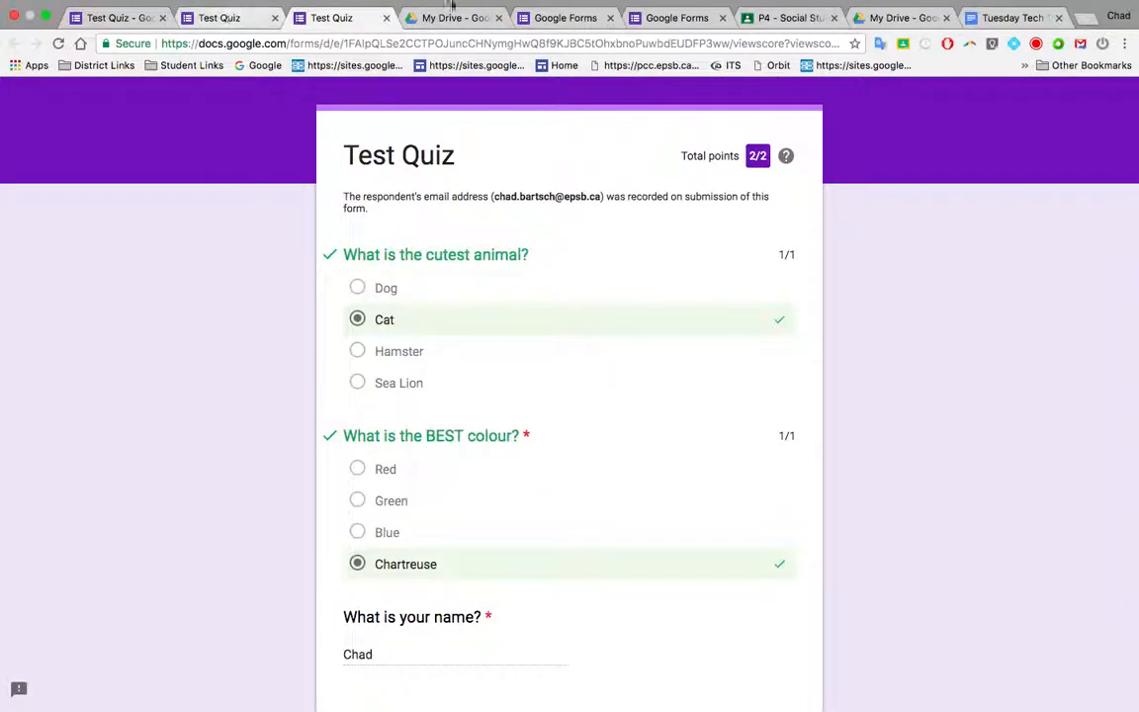